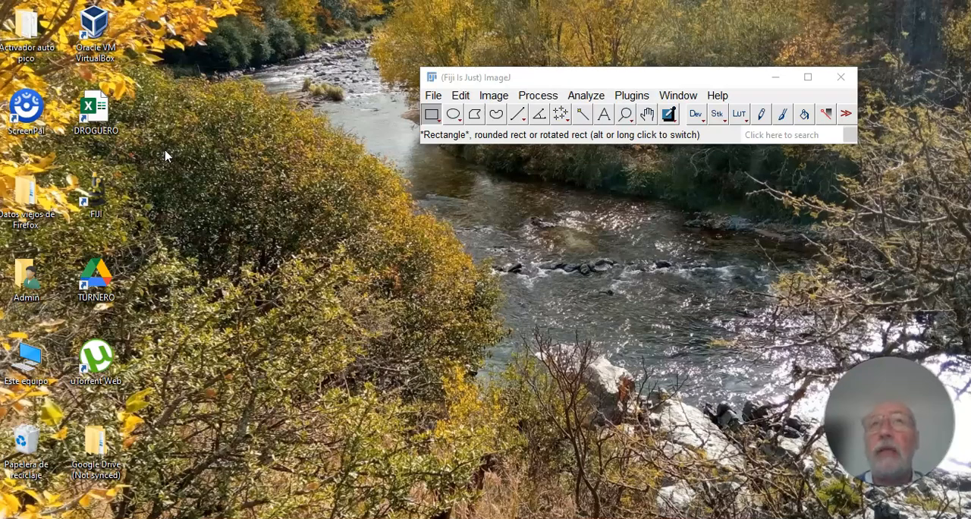
pyautogui.click(172, 140)
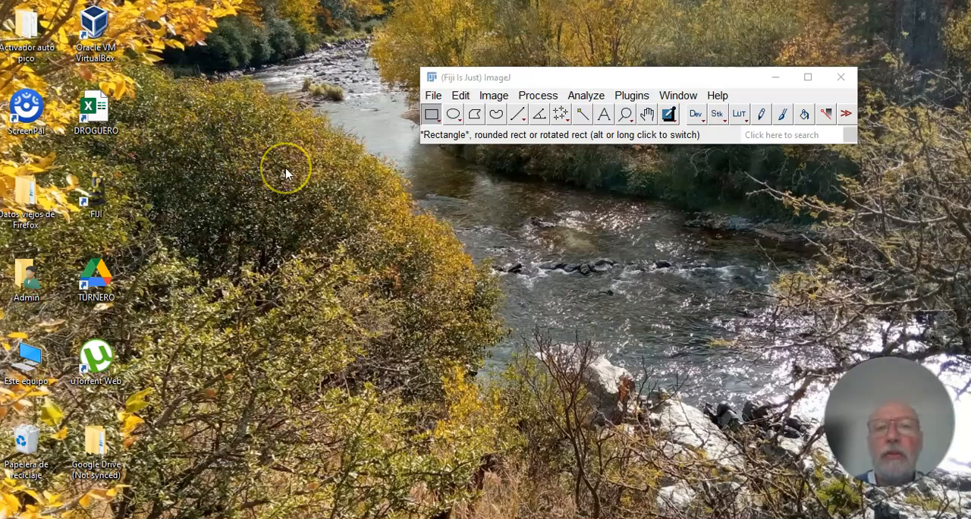
pyautogui.click(315, 156)
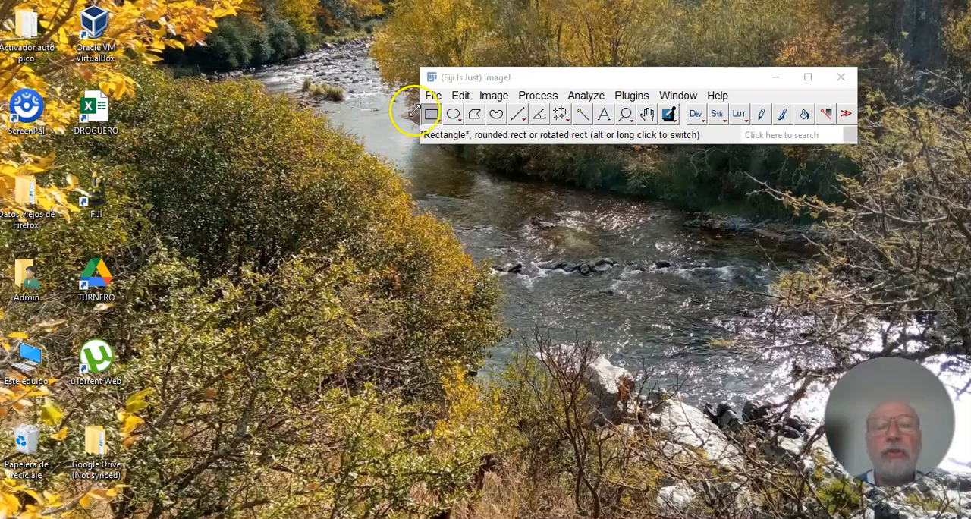
# Open the bread slice photo "Imagen de WhatsApp 2024-08-15 a las 21.21.14_1bdf73ee.jpg" from the Fiji folder.
pyautogui.click(433, 96)
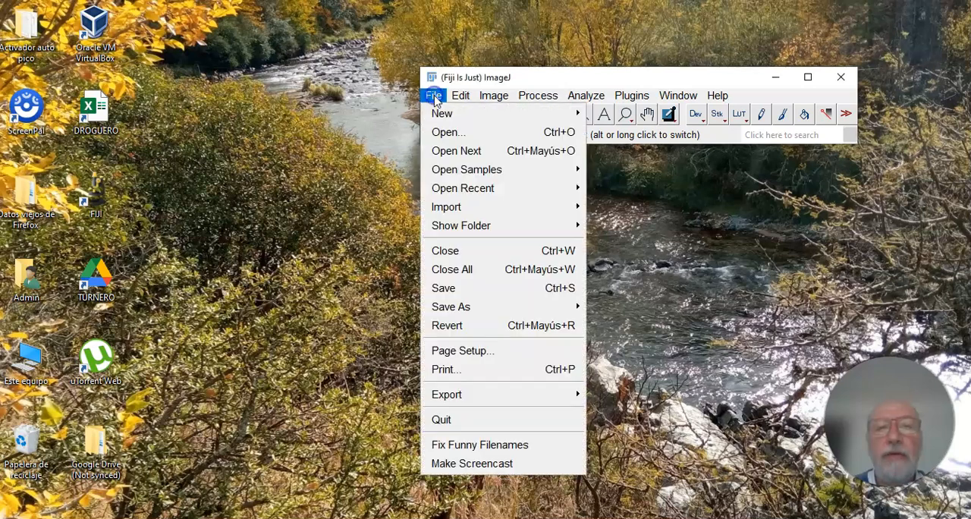
pyautogui.click(437, 132)
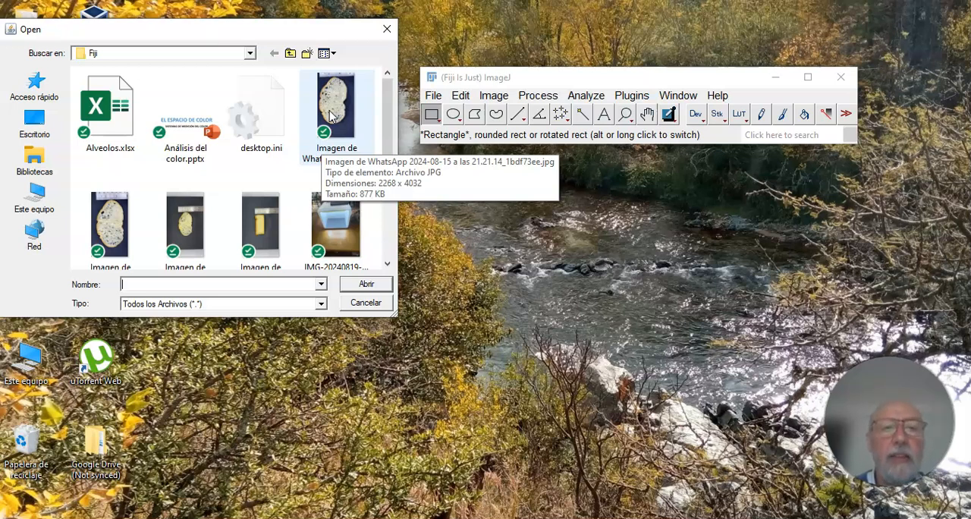
pyautogui.click(330, 115)
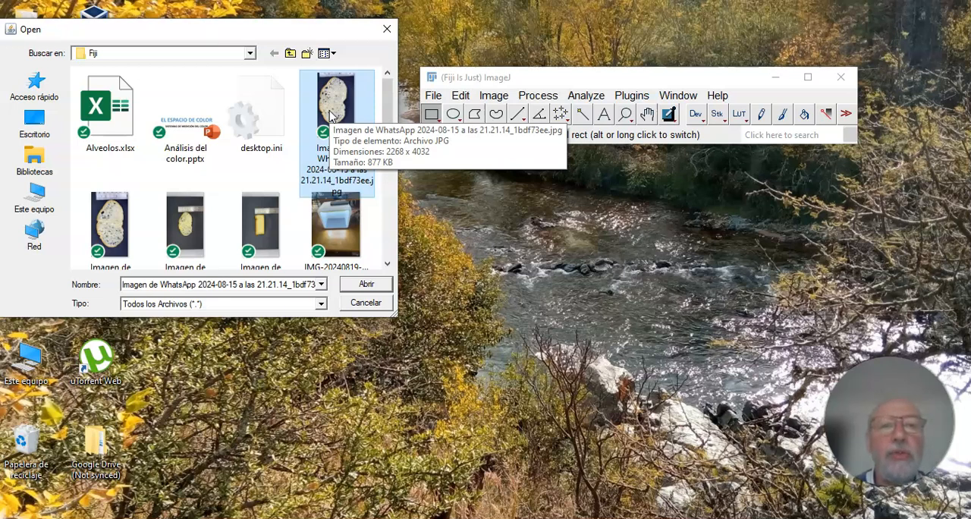
pyautogui.click(363, 287)
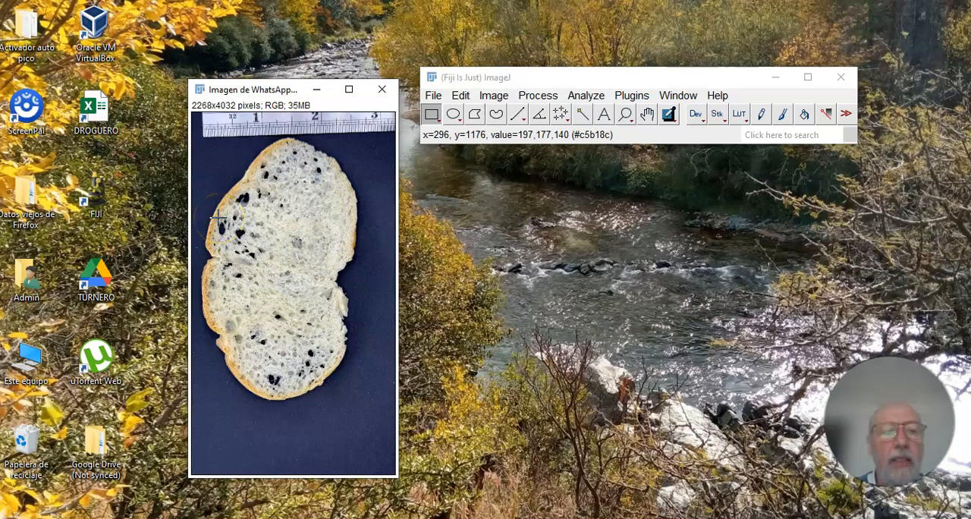
# Select a rectangular area of about 1272 by 1184 pixels in the middle of the bread crumb and copy it.
pyautogui.moveTo(218, 218); pyautogui.dragTo(333, 325)
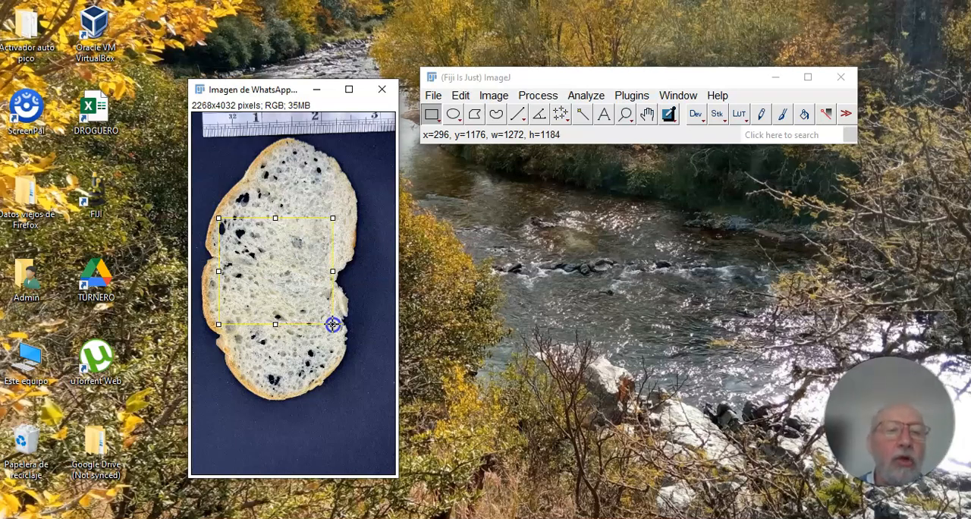
pyautogui.moveTo(333, 325); pyautogui.dragTo(333, 325)
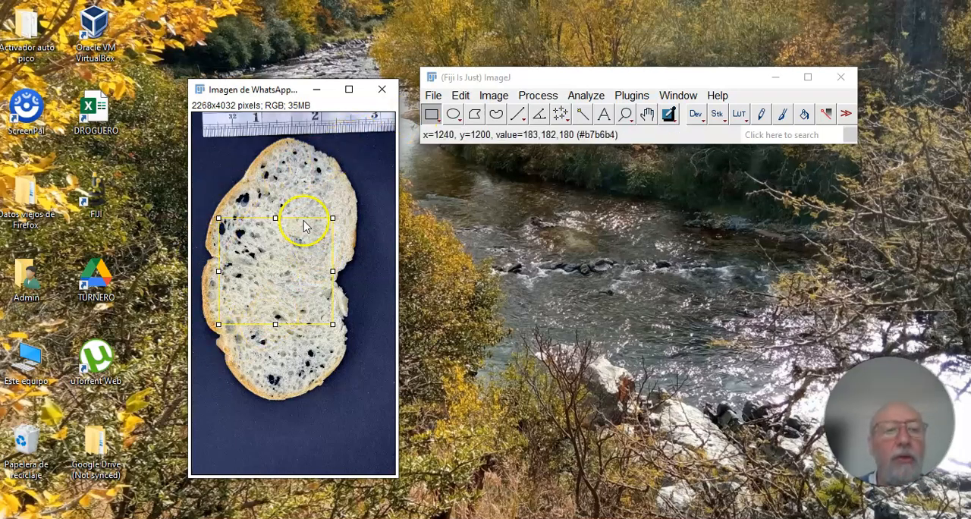
pyautogui.click(295, 271)
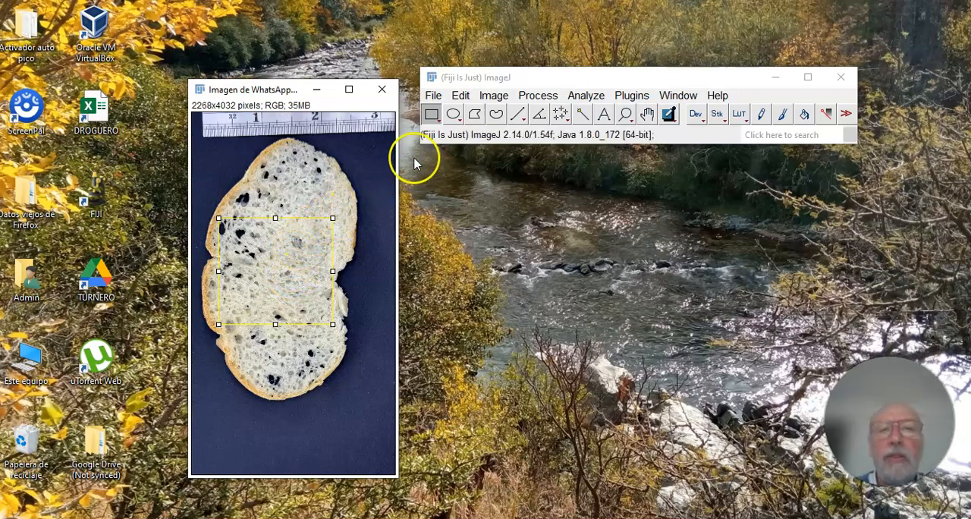
pyautogui.click(460, 96)
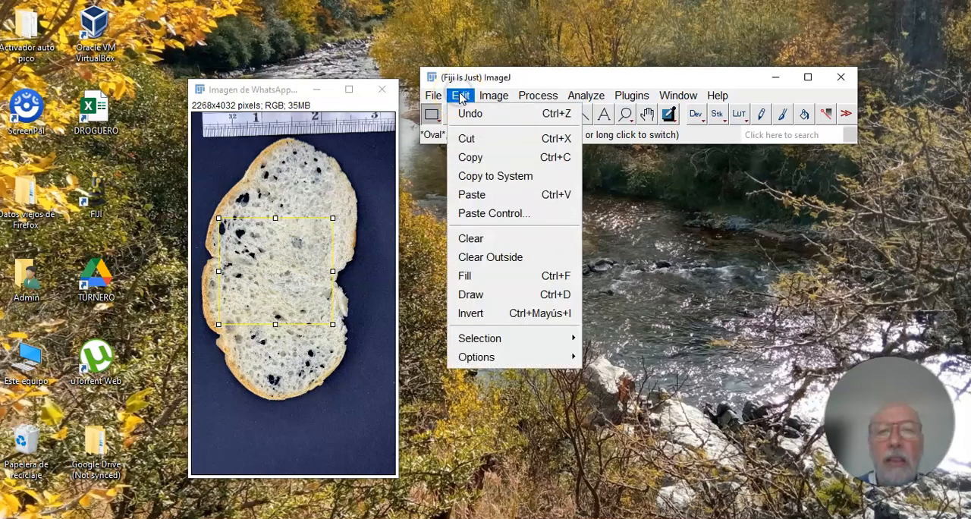
pyautogui.click(464, 158)
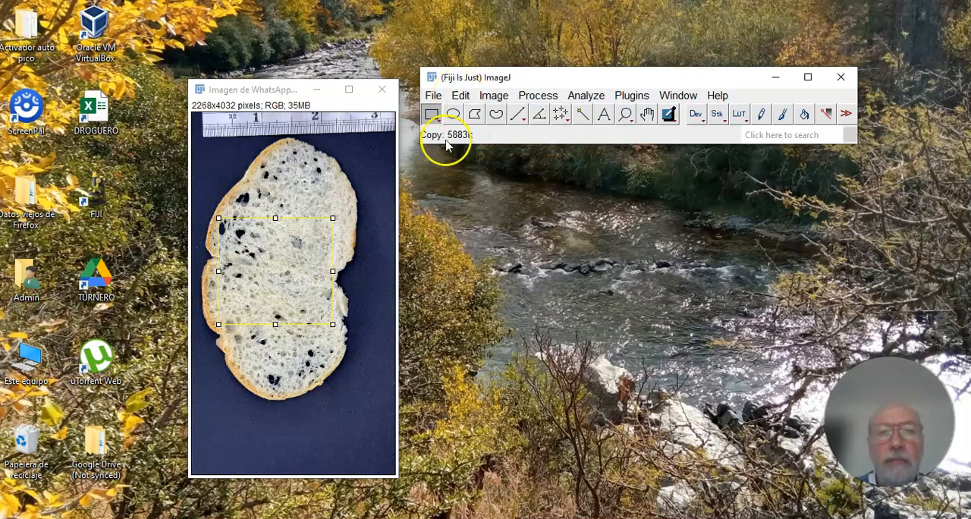
# Create a new white RGB image, 1500 pixels wide and 2000 pixels high, with one slice.
pyautogui.click(434, 98)
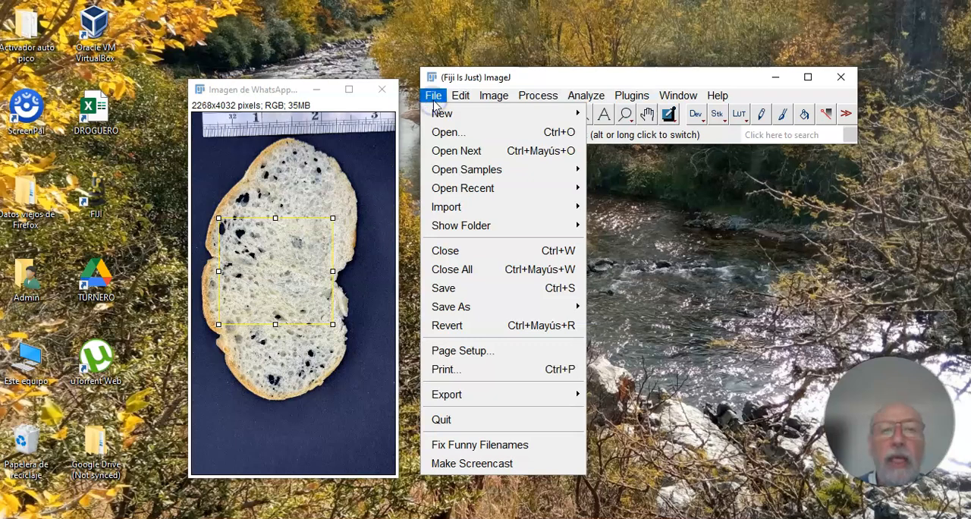
pyautogui.moveTo(439, 116)
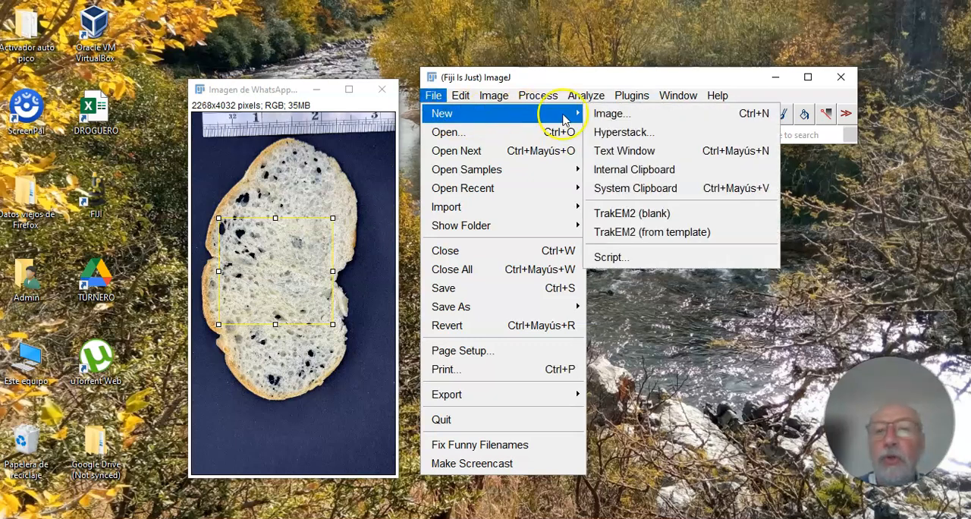
pyautogui.click(595, 113)
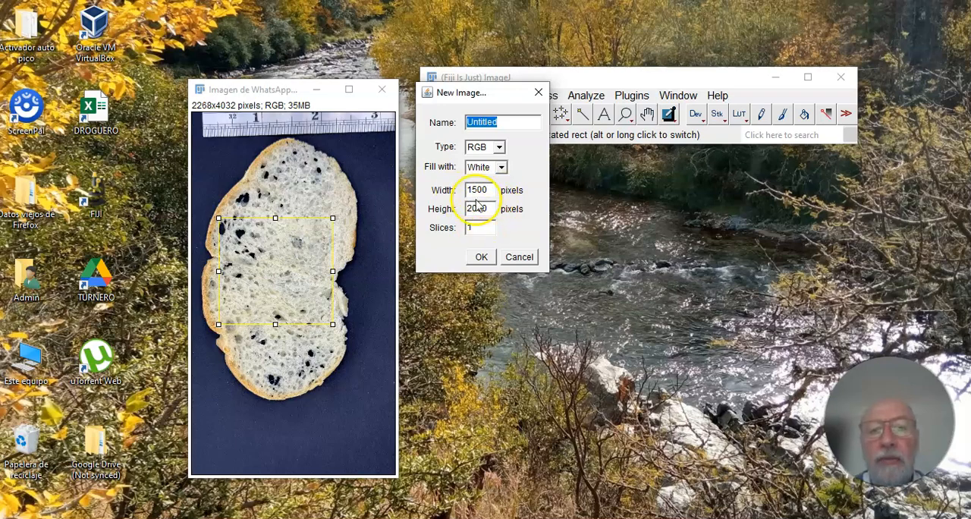
pyautogui.click(482, 258)
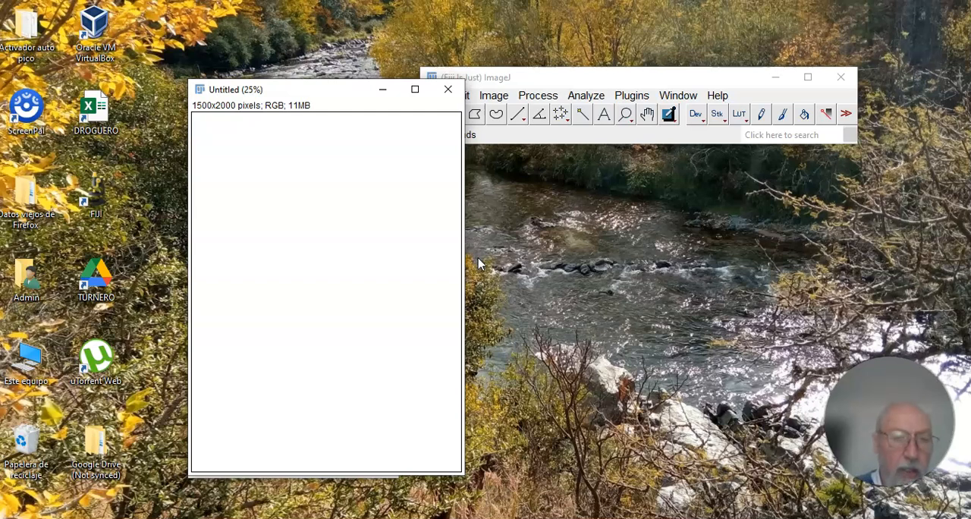
# Paste the copied crumb area into the blank image and move its window clear of the main toolbar window.
pyautogui.rightClick(271, 217)
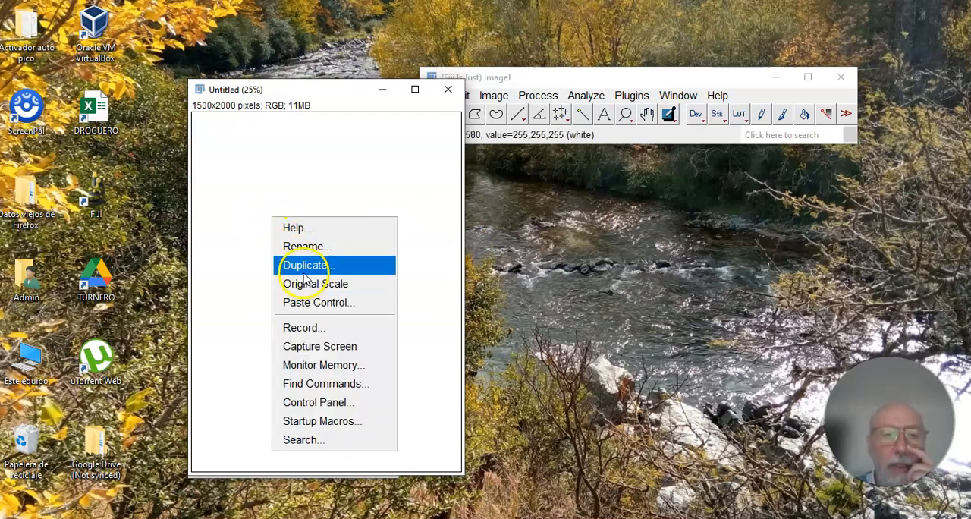
pyautogui.click(257, 294)
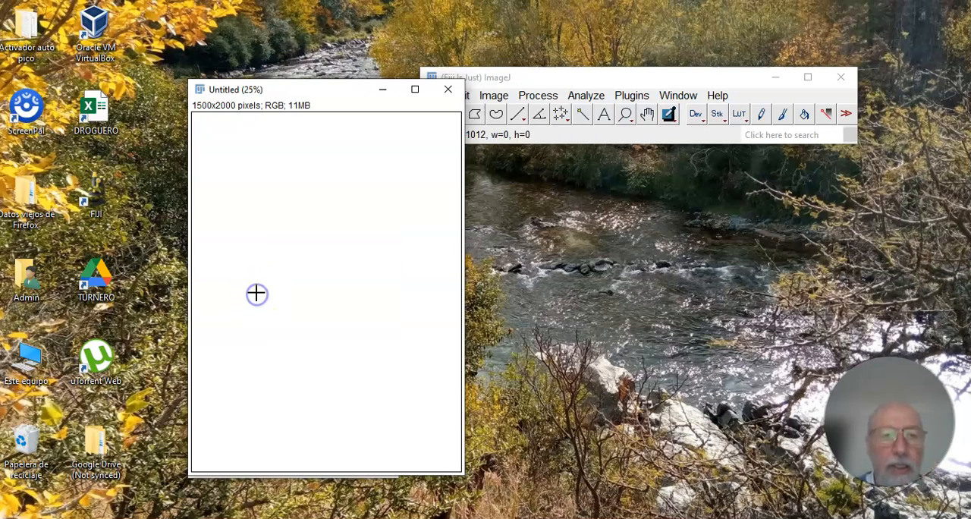
pyautogui.hotkey('ctrl', 'v')
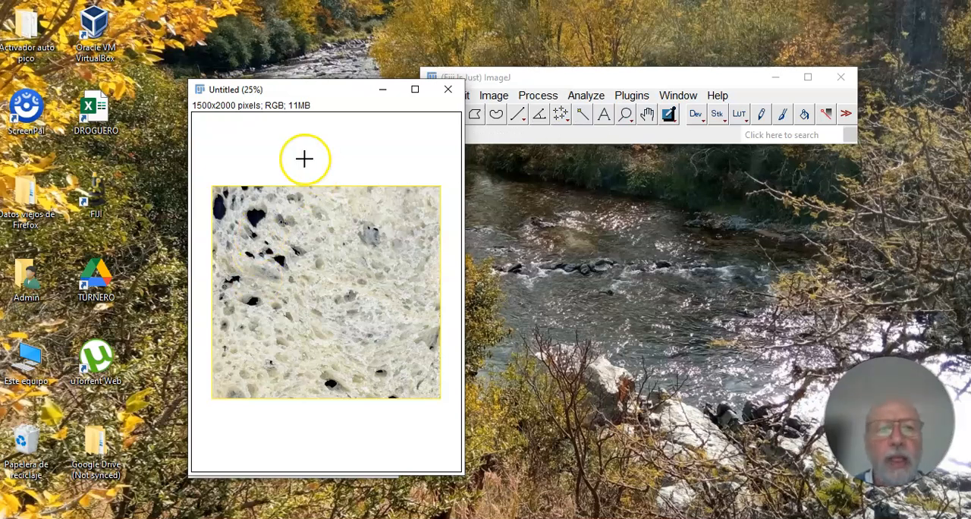
pyautogui.moveTo(314, 89); pyautogui.dragTo(229, 85)
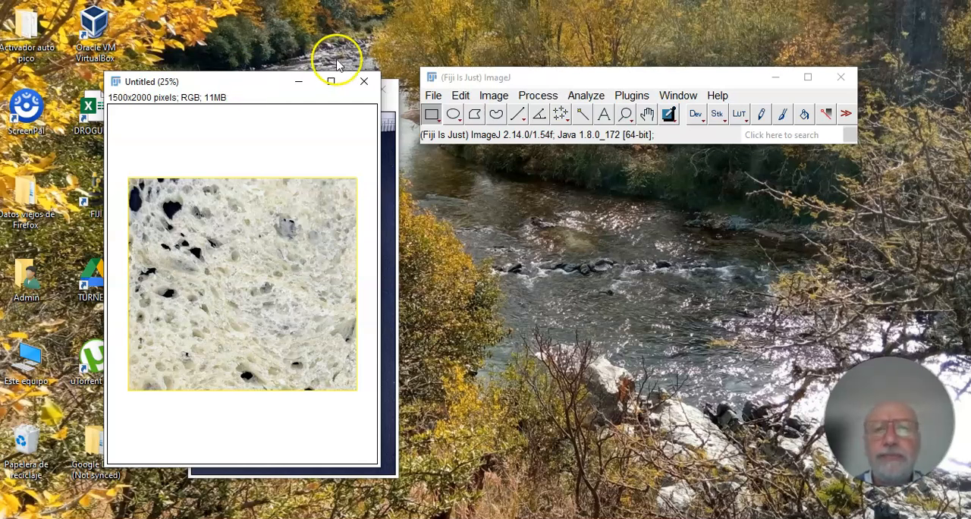
# Convert the image with the pasted crumb area to 8-bit.
pyautogui.click(495, 97)
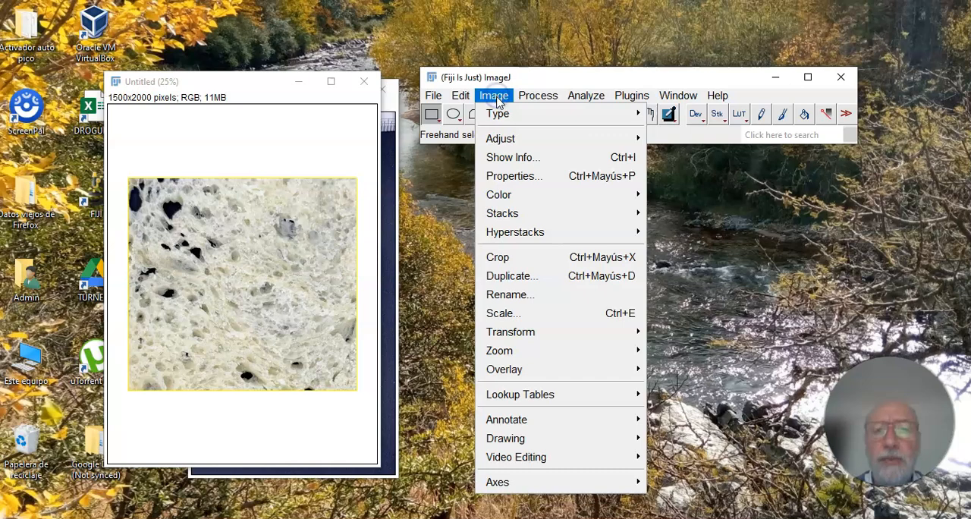
pyautogui.moveTo(501, 118)
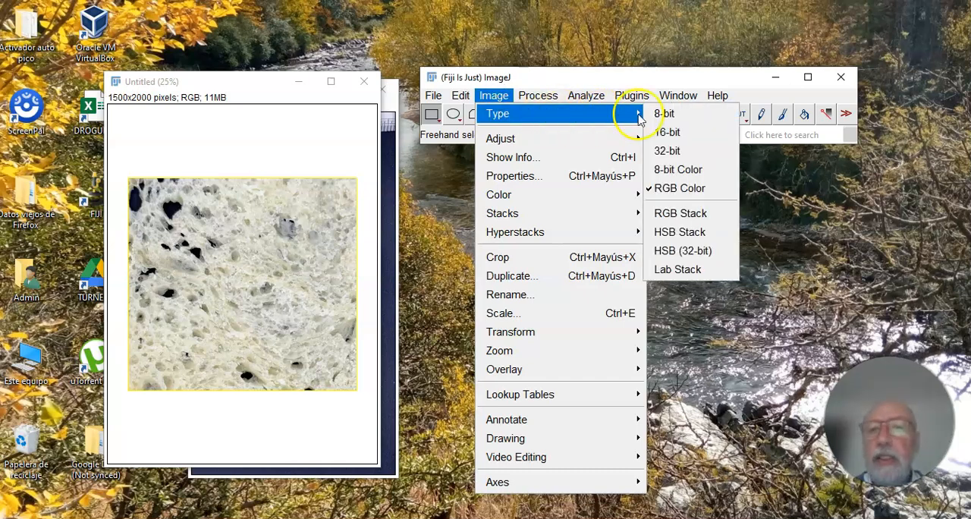
pyautogui.click(665, 114)
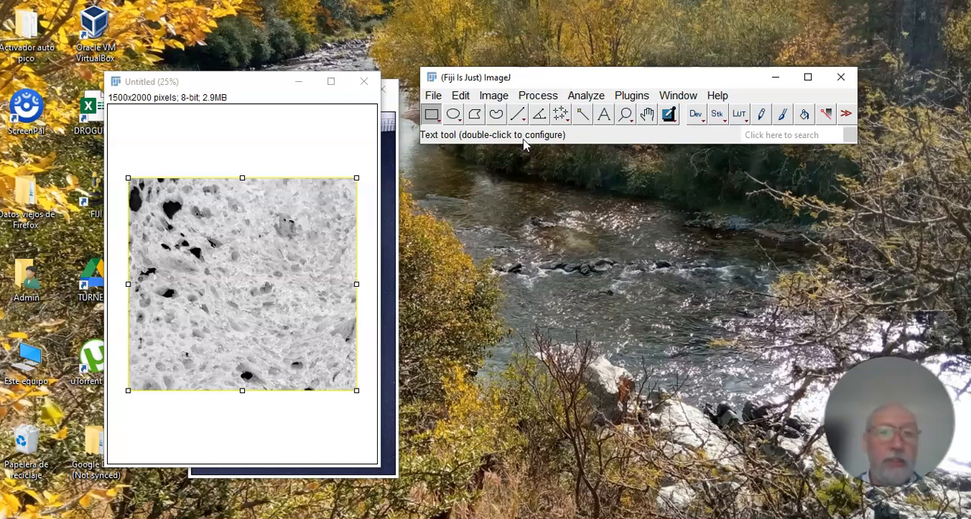
# Apply a black-and-white threshold from 165 to 255 to the crumb image, with the Default method and dark background.
pyautogui.click(494, 96)
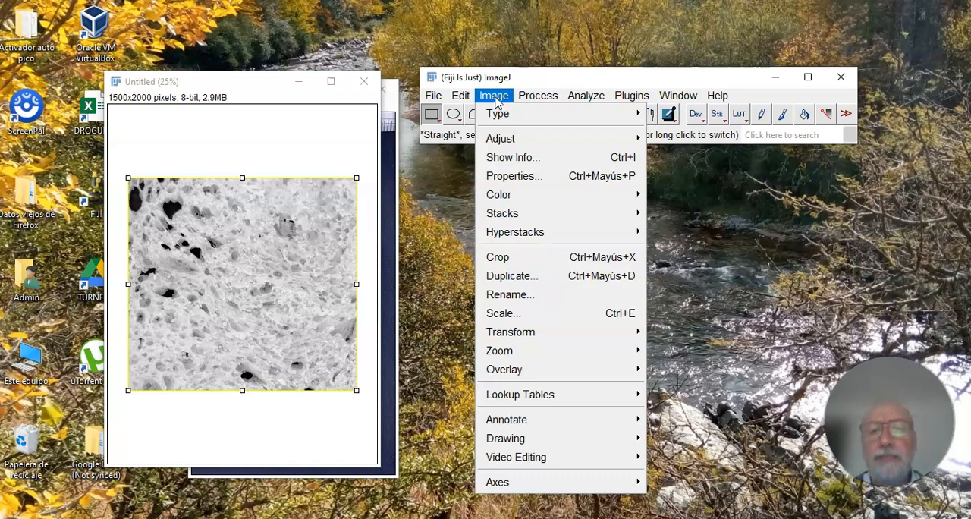
pyautogui.moveTo(509, 145)
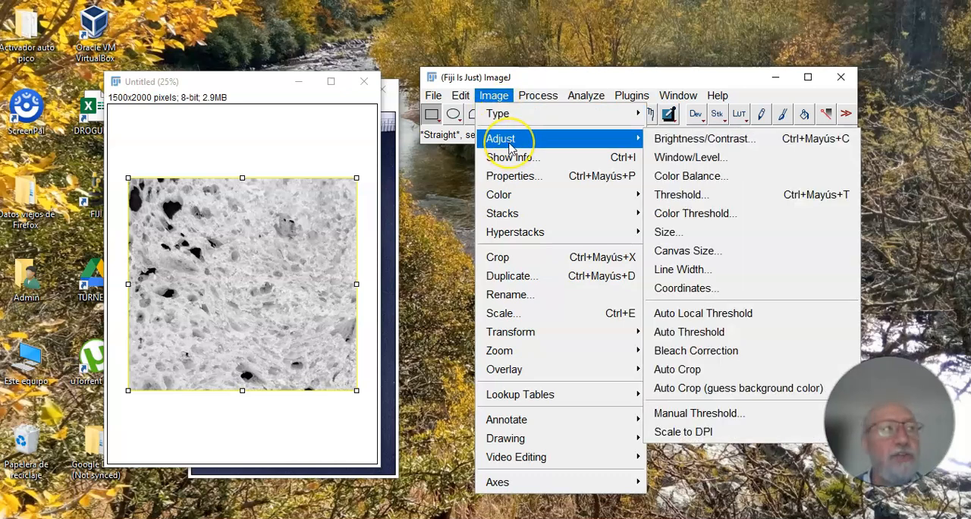
pyautogui.click(678, 199)
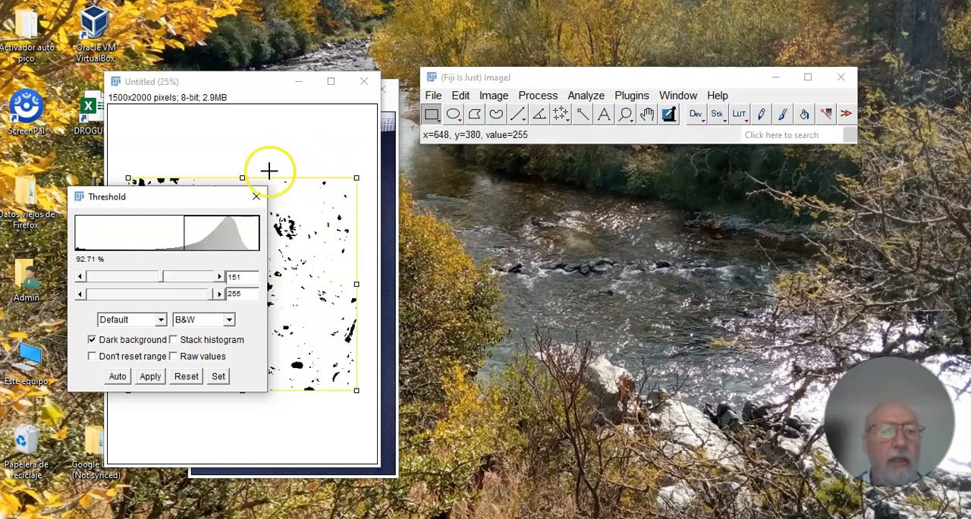
pyautogui.moveTo(157, 199); pyautogui.dragTo(497, 195)
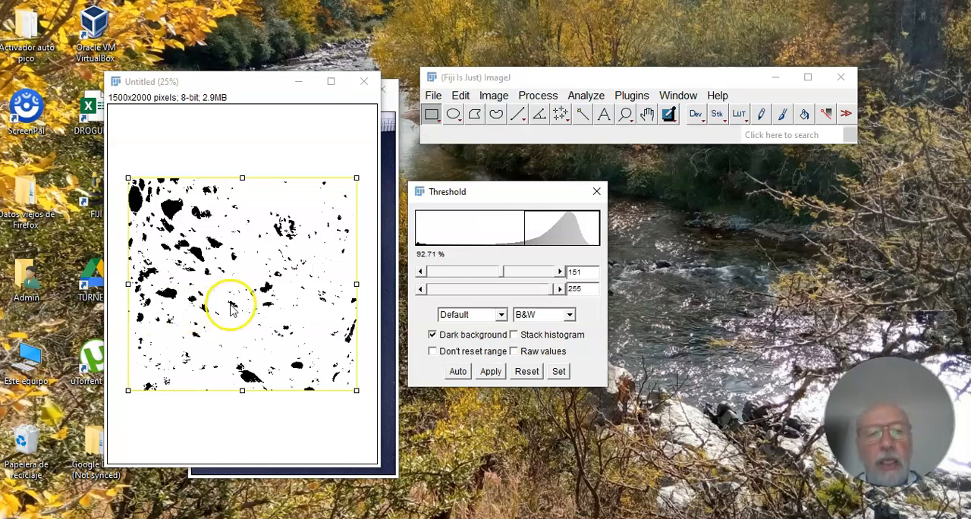
pyautogui.click(502, 275)
pyautogui.moveTo(503, 275); pyautogui.dragTo(519, 277)
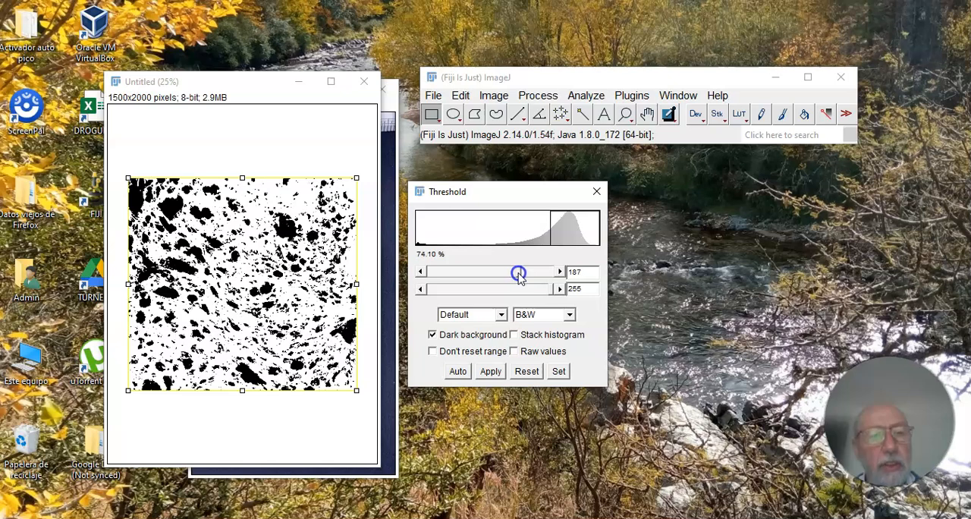
pyautogui.moveTo(519, 277); pyautogui.dragTo(509, 276)
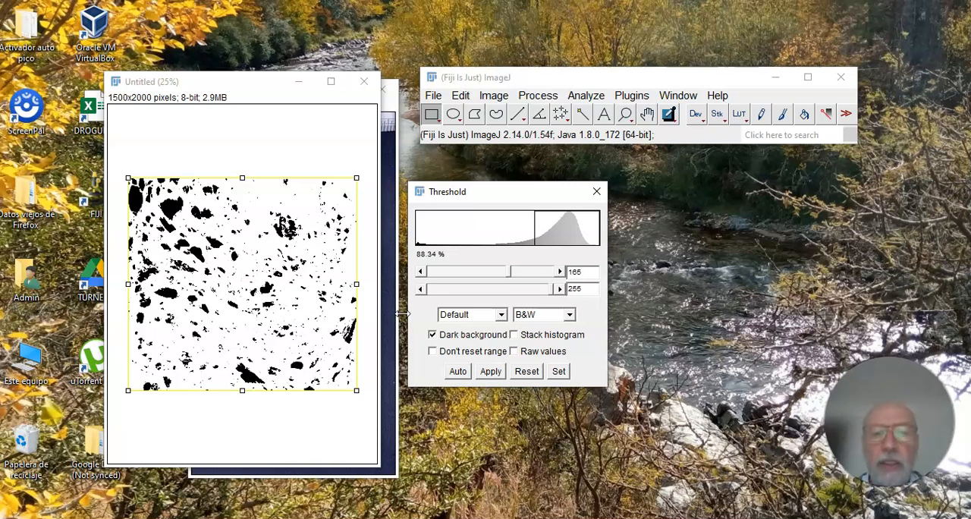
pyautogui.click(491, 371)
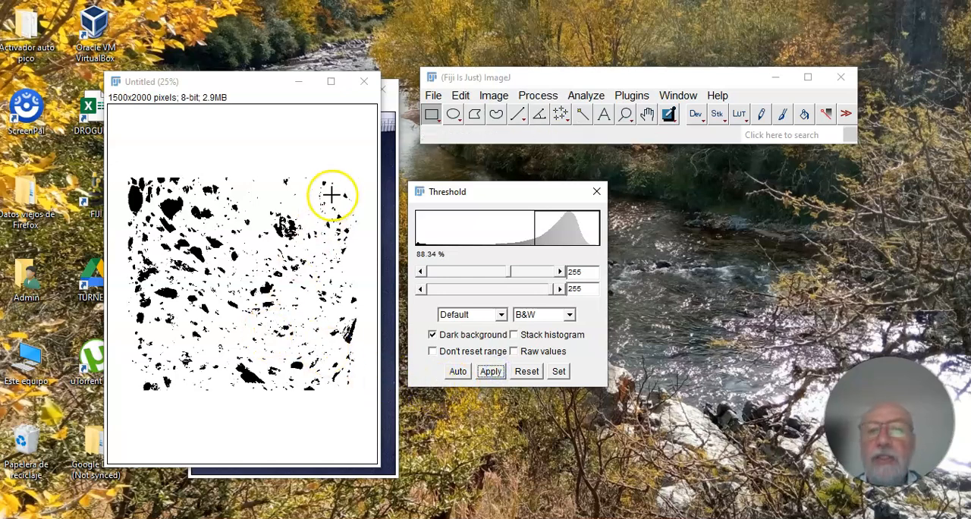
# Convert the thresholded crumb image to binary with Make Binary.
pyautogui.click(551, 99)
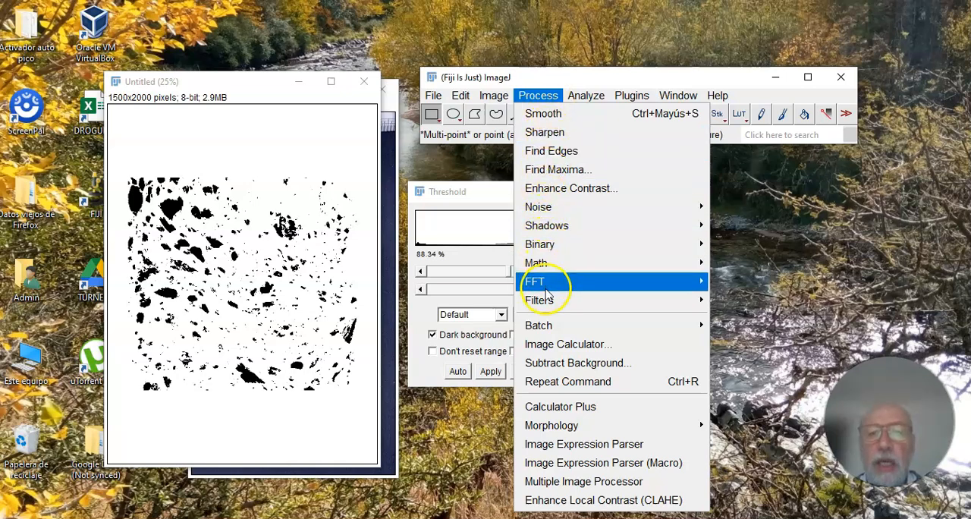
pyautogui.moveTo(546, 254)
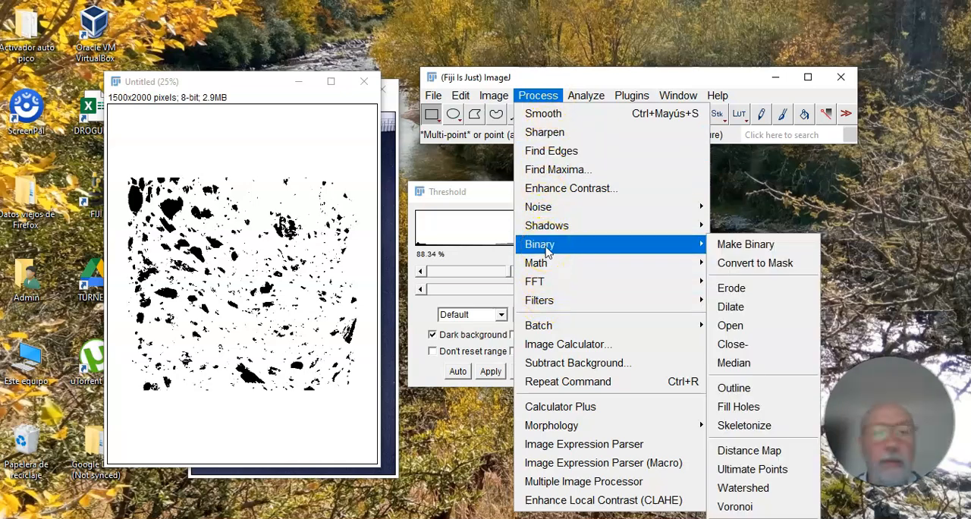
pyautogui.click(747, 247)
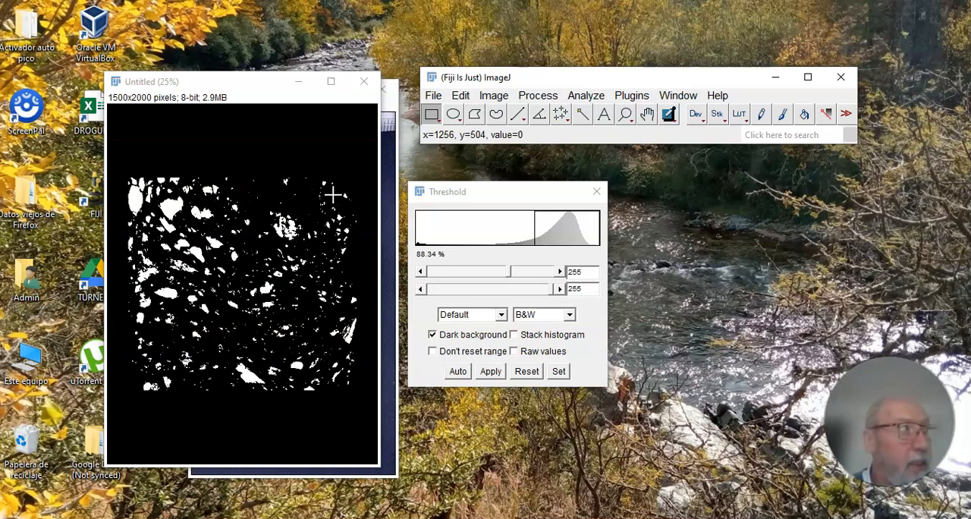
# Analyze particles with size 0-Infinity and circularity 0.00-1.00, displaying and clearing results, adding to the manager and excluding edge particles.
pyautogui.click(595, 97)
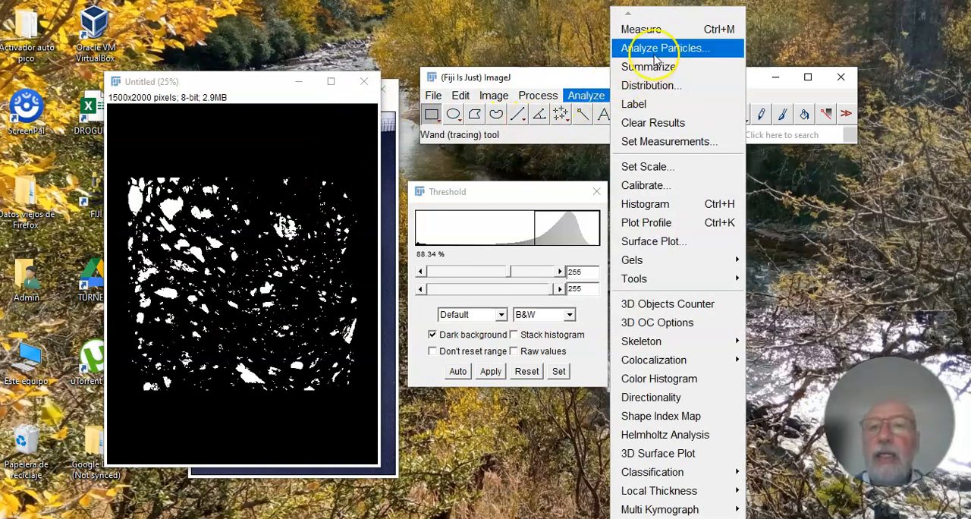
pyautogui.click(657, 49)
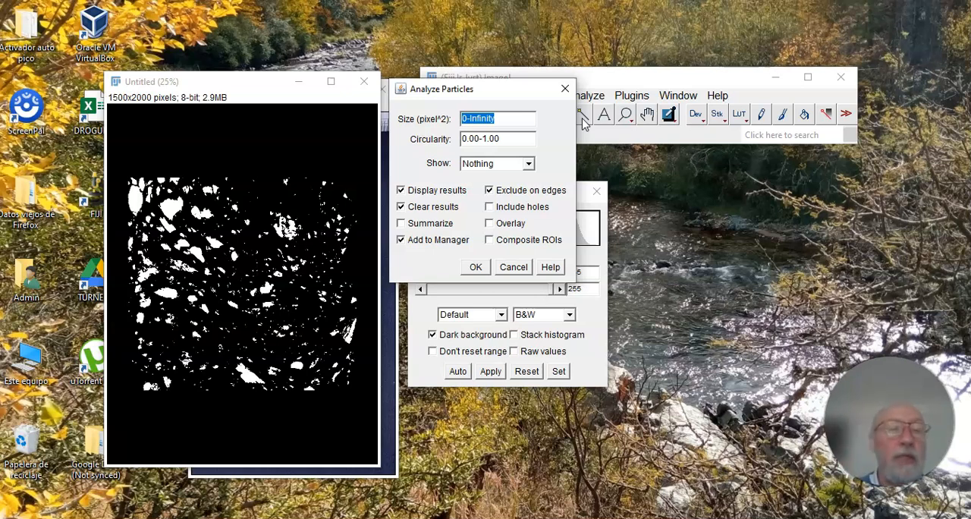
pyautogui.click(512, 139)
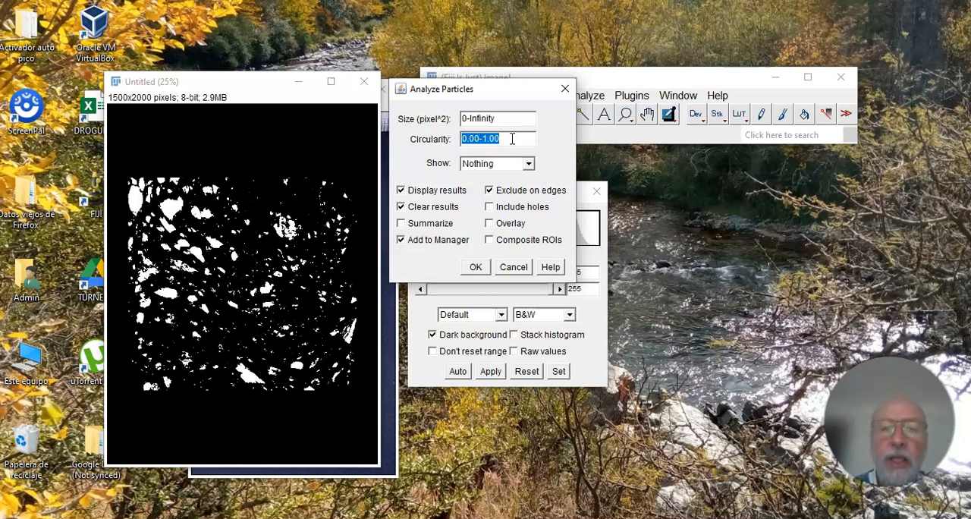
pyautogui.click(472, 268)
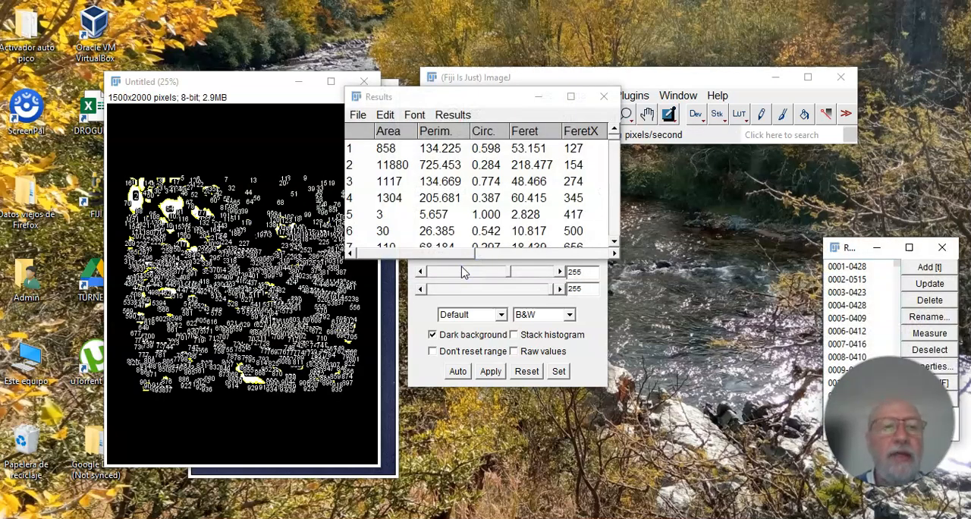
# Move the Results window clear of the other windows and maximize it to examine the particle measurements, starting with the Area column.
pyautogui.moveTo(448, 98); pyautogui.dragTo(546, 45)
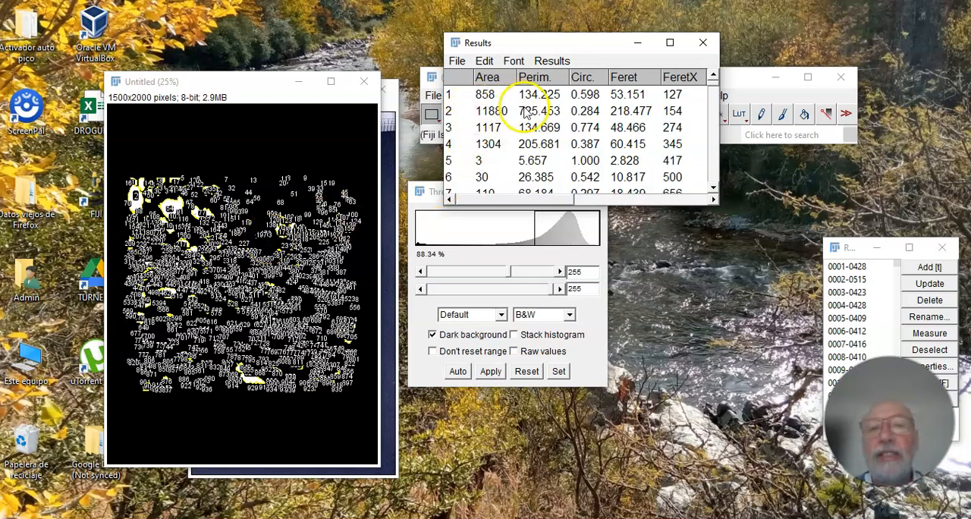
pyautogui.click(670, 45)
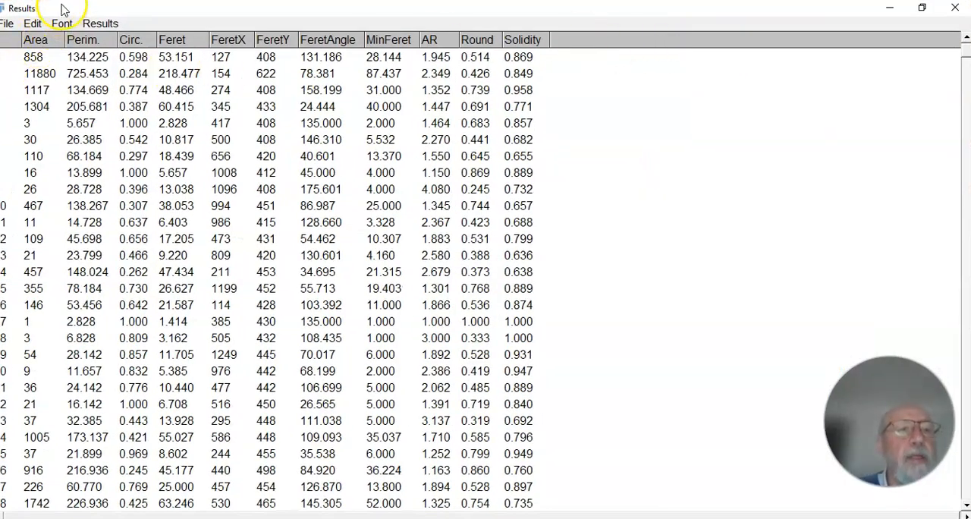
pyautogui.doubleClick(86, 8)
pyautogui.moveTo(86, 8); pyautogui.dragTo(85, 14)
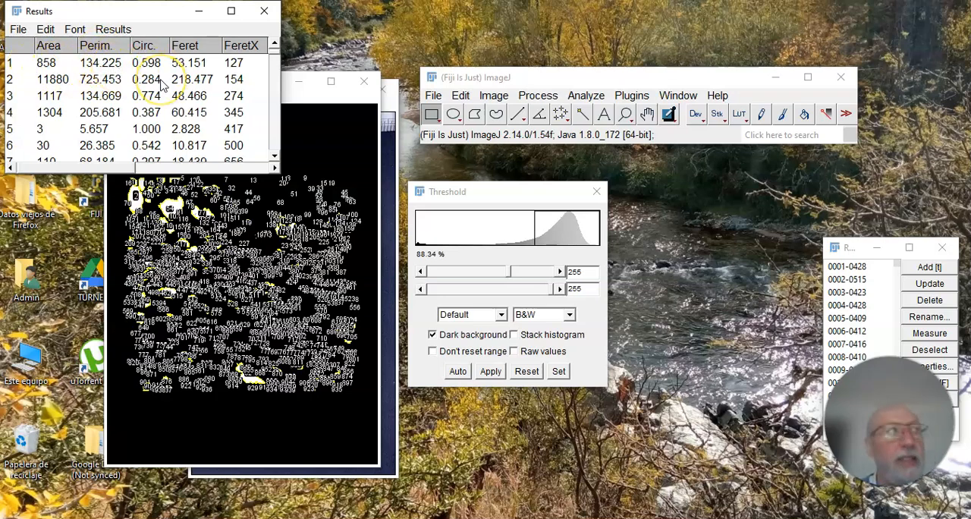
pyautogui.click(232, 12)
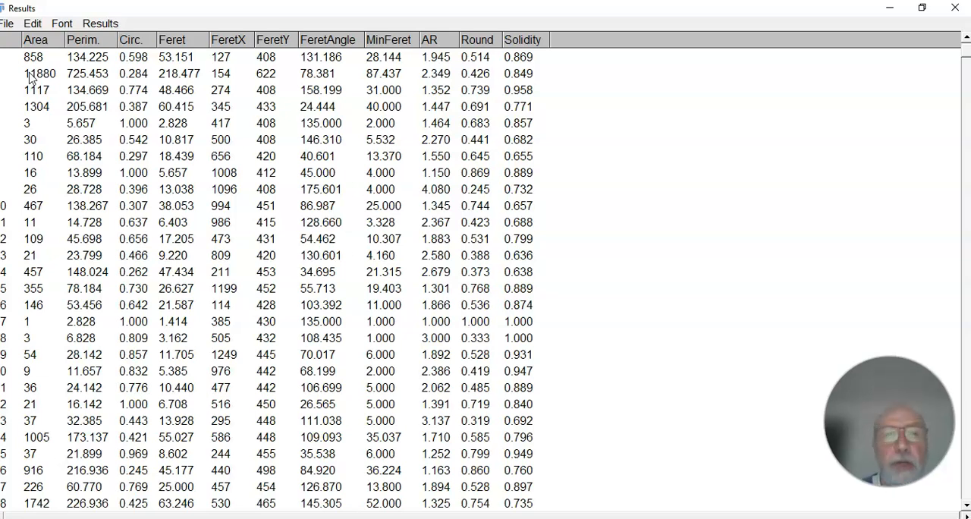
pyautogui.click(31, 41)
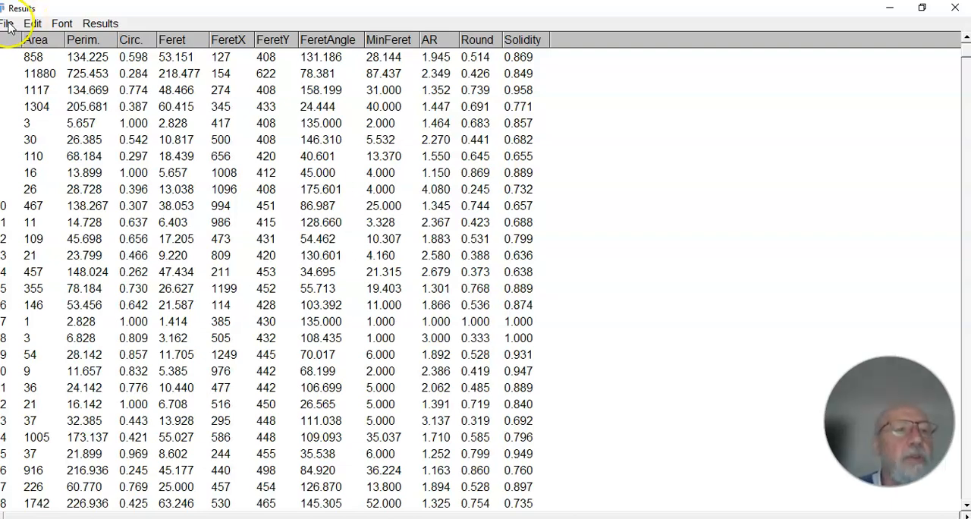
# Save the particle results table as Results.csv in the Fiji folder, replacing the existing file, and close the results table.
pyautogui.click(9, 24)
pyautogui.click(22, 42)
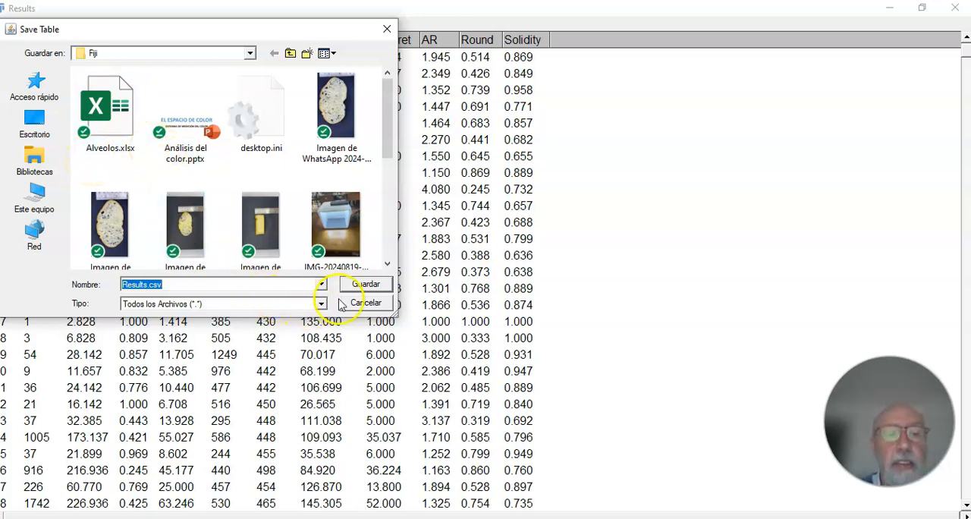
pyautogui.click(361, 284)
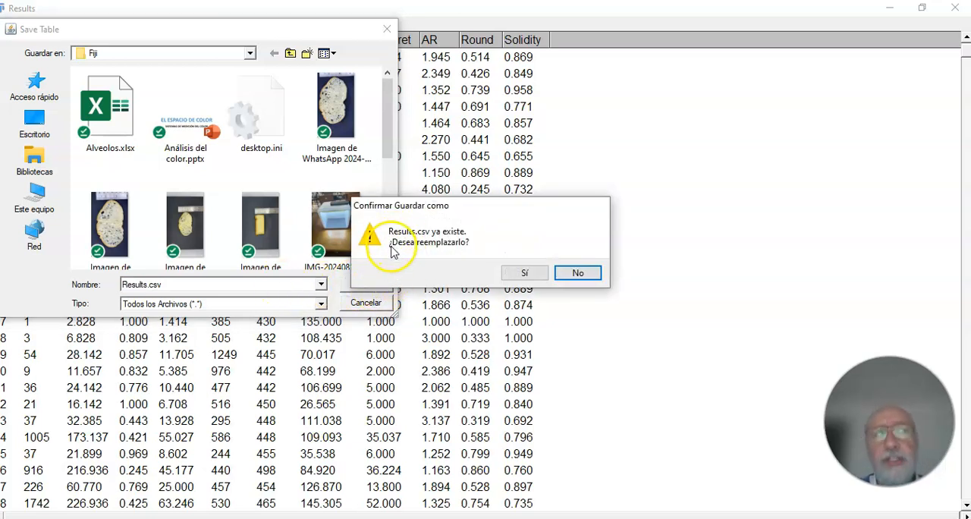
pyautogui.click(523, 274)
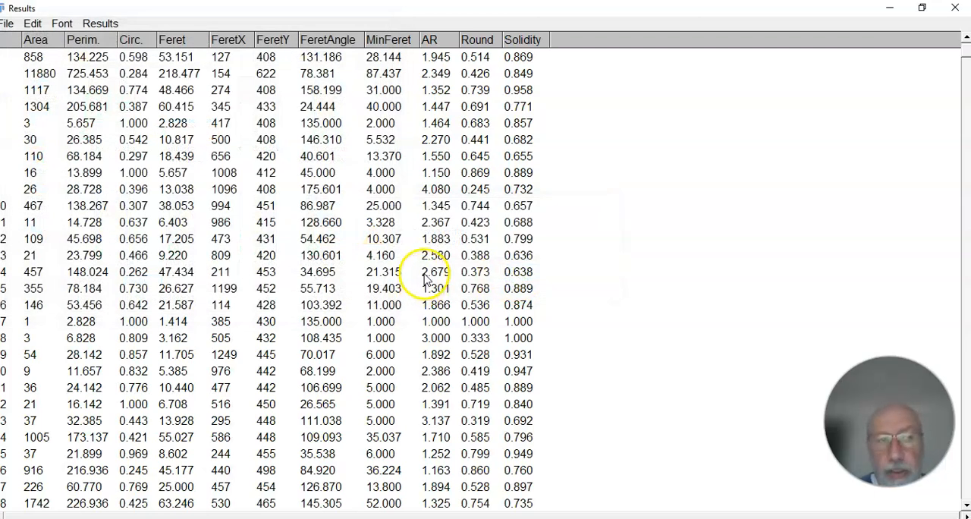
pyautogui.click(958, 13)
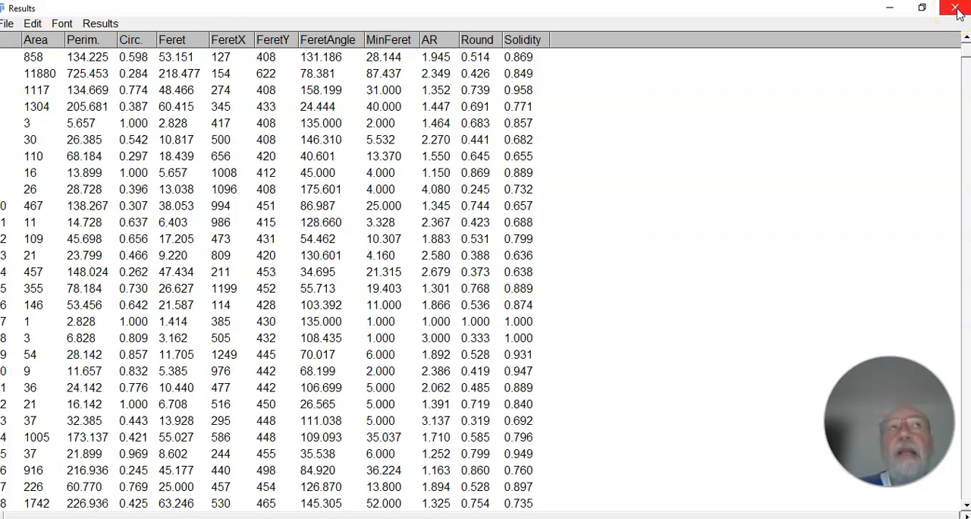
pyautogui.click(958, 11)
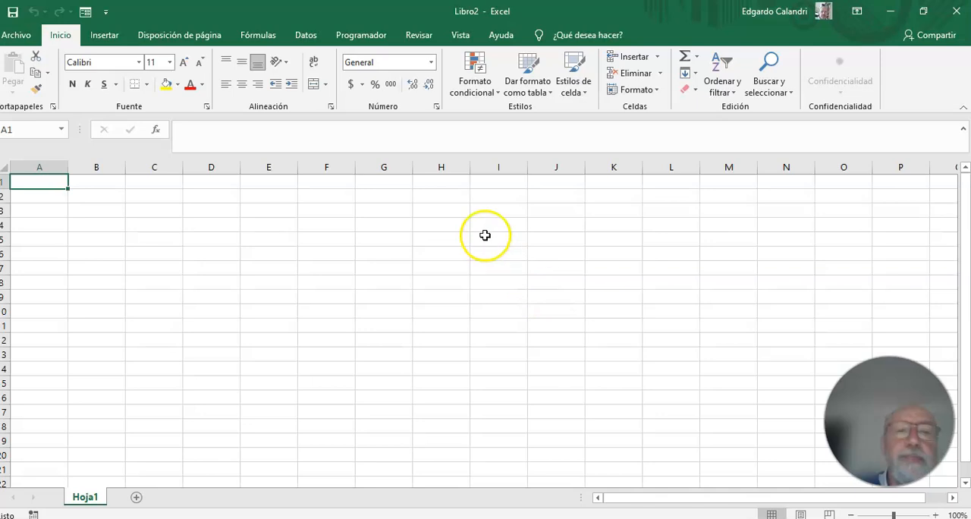
# Start importing external data from the text file Results.csv in the Fiji folder into the blank workbook.
pyautogui.click(306, 36)
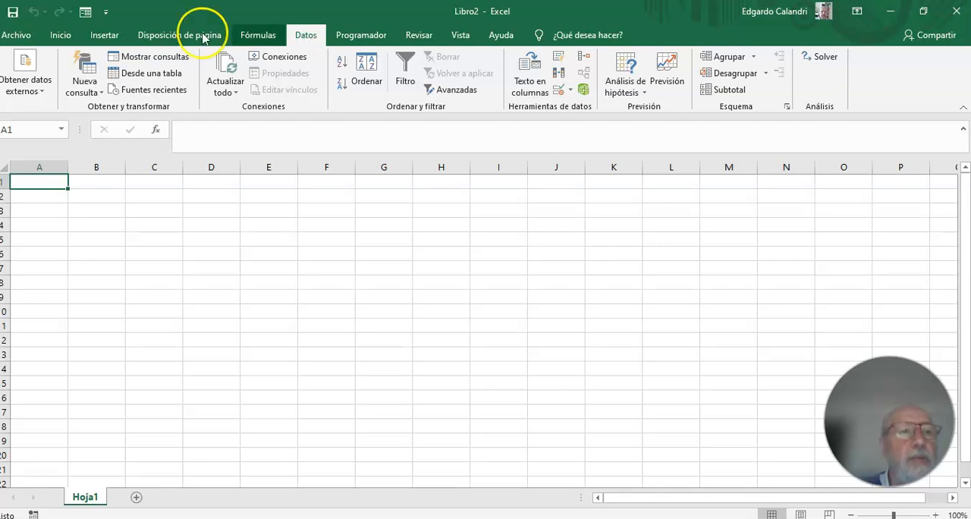
pyautogui.click(25, 74)
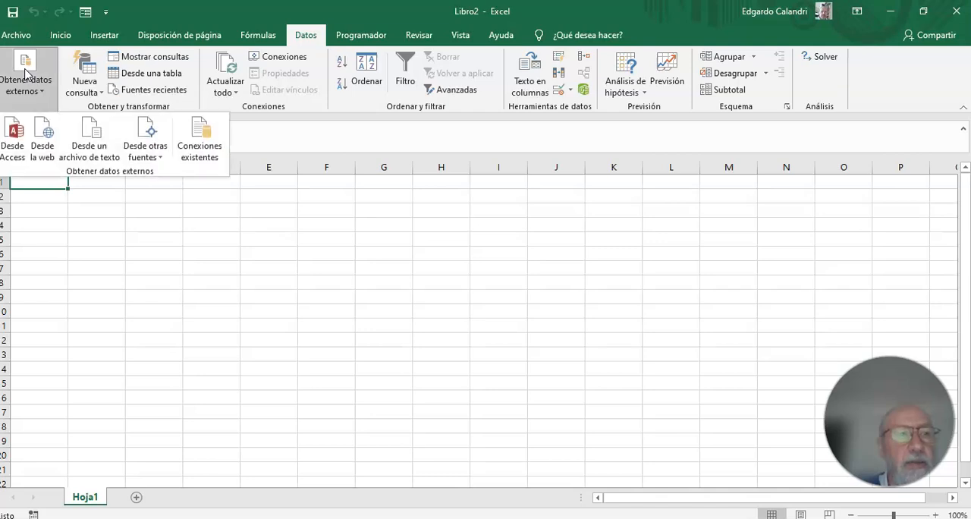
pyautogui.click(89, 135)
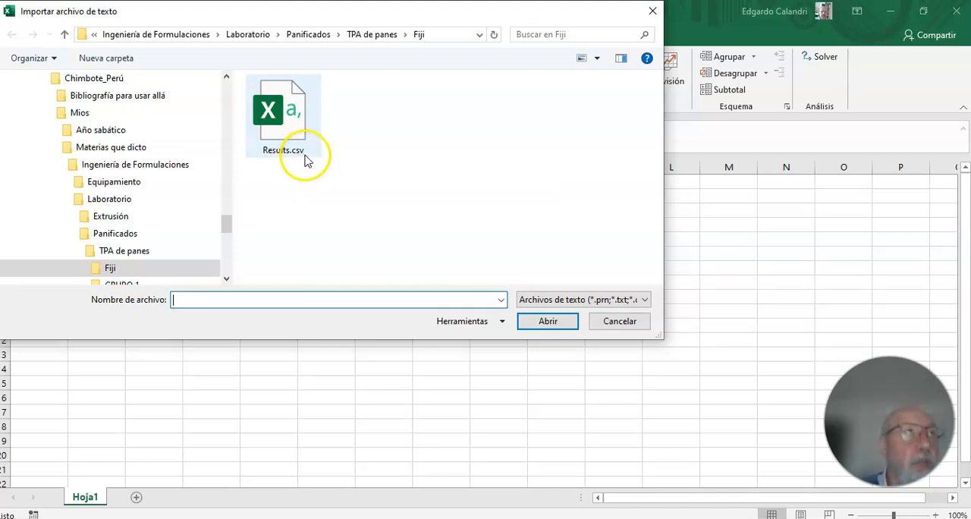
pyautogui.click(301, 129)
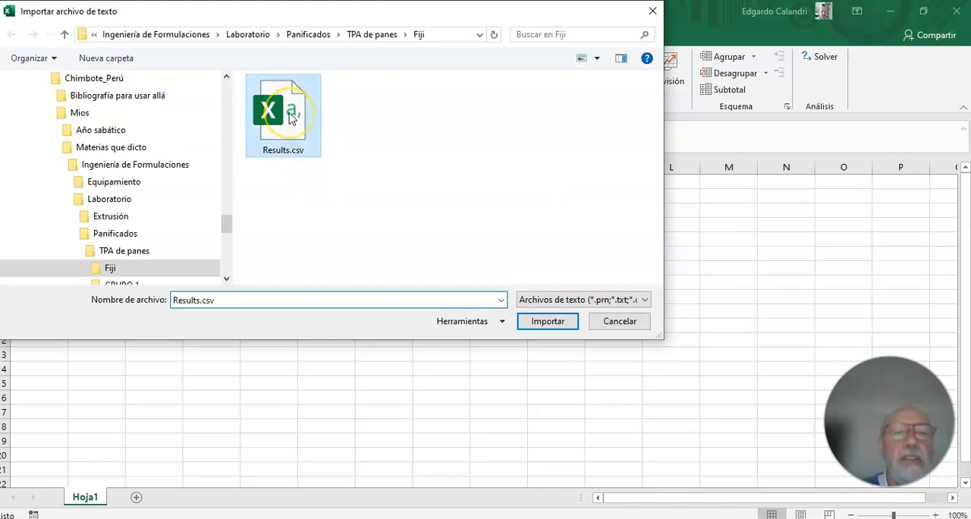
pyautogui.click(531, 323)
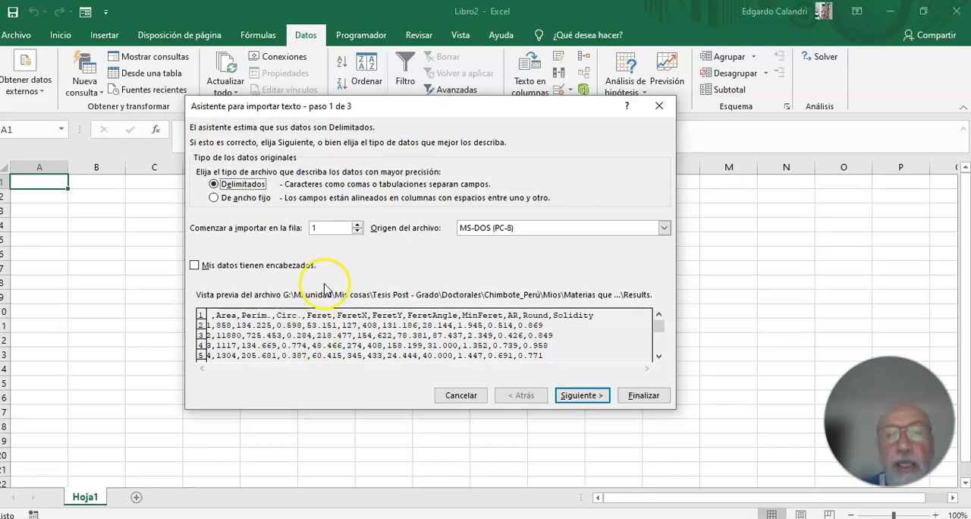
# Keep the import data type as delimited and make the comma the only separator instead of the tab.
pyautogui.click(583, 400)
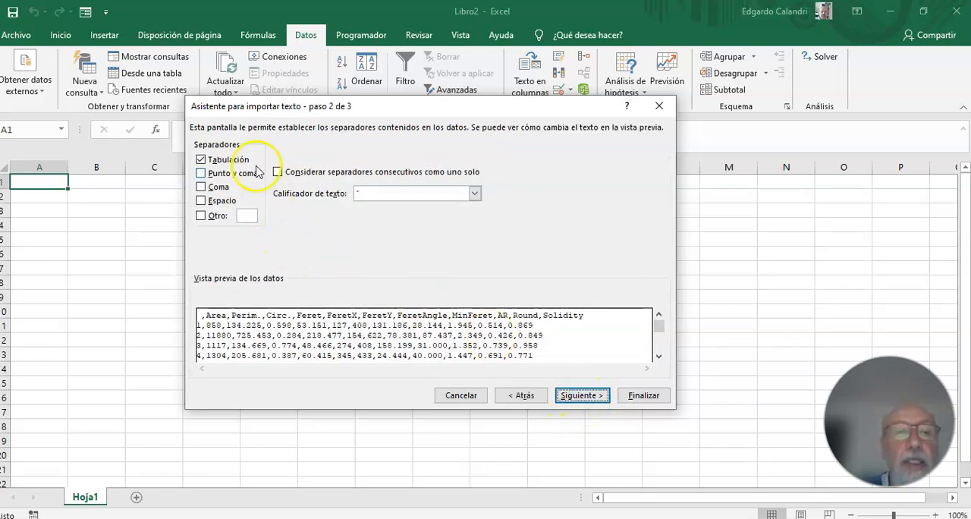
pyautogui.click(201, 160)
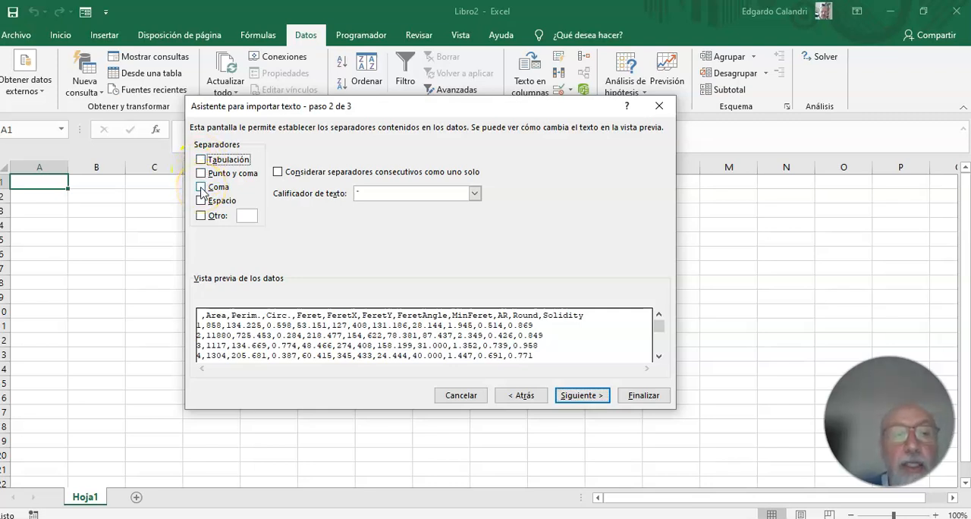
pyautogui.click(201, 187)
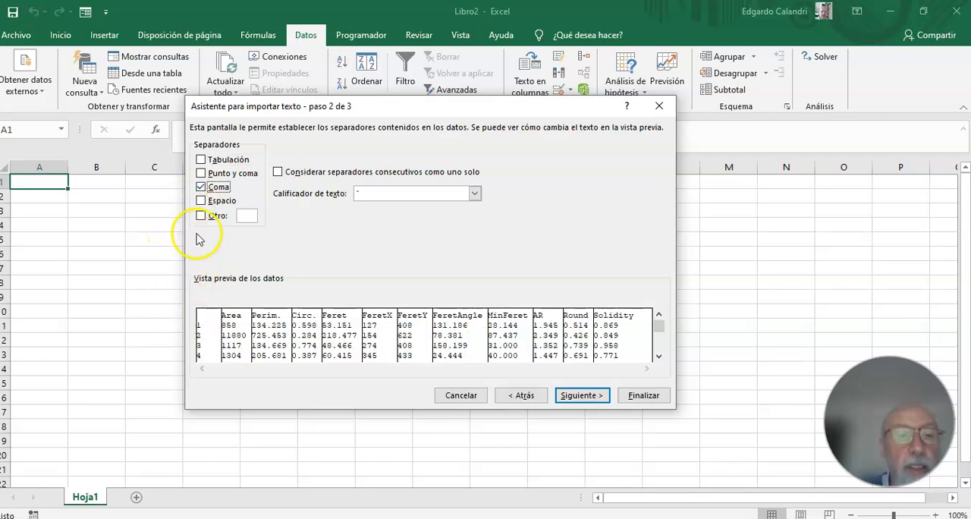
pyautogui.click(201, 188)
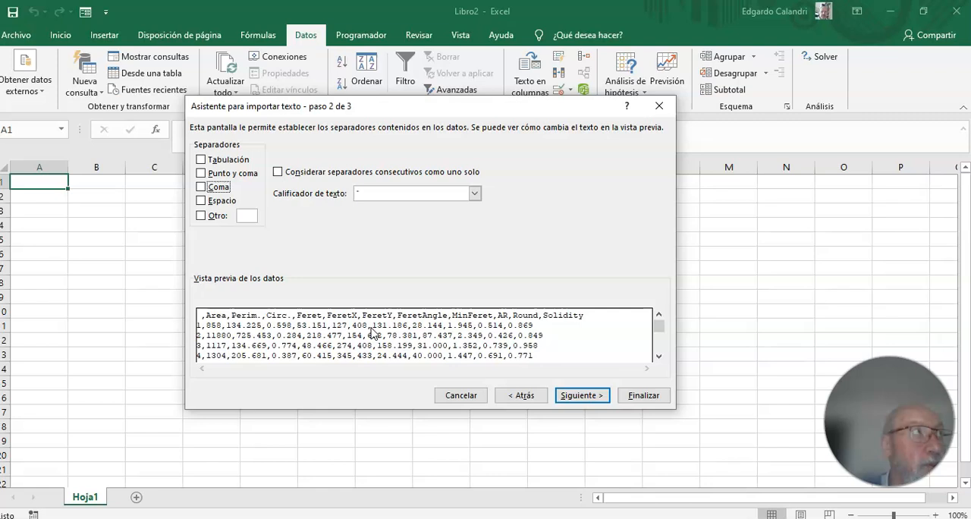
pyautogui.click(201, 188)
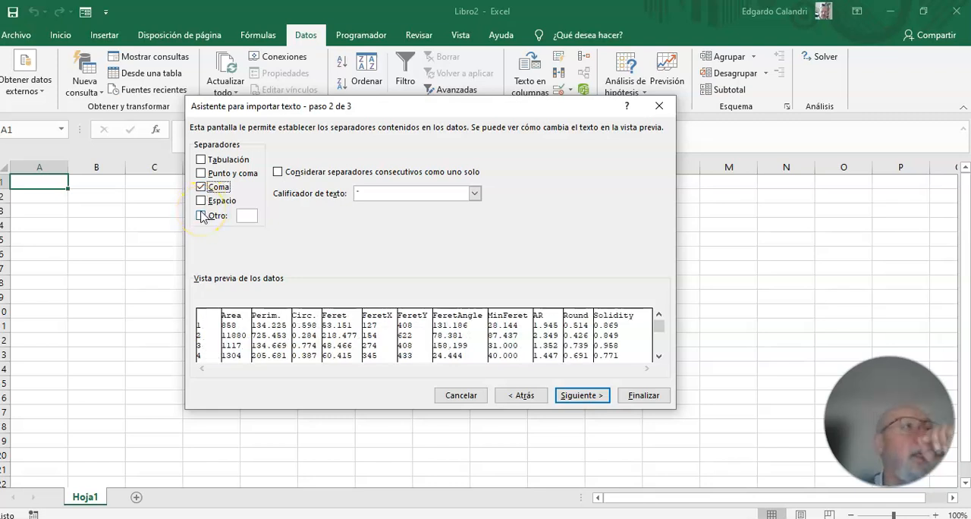
# Finish the import with General column format, placing the data at cell E5 of the existing sheet Hoja1.
pyautogui.click(571, 396)
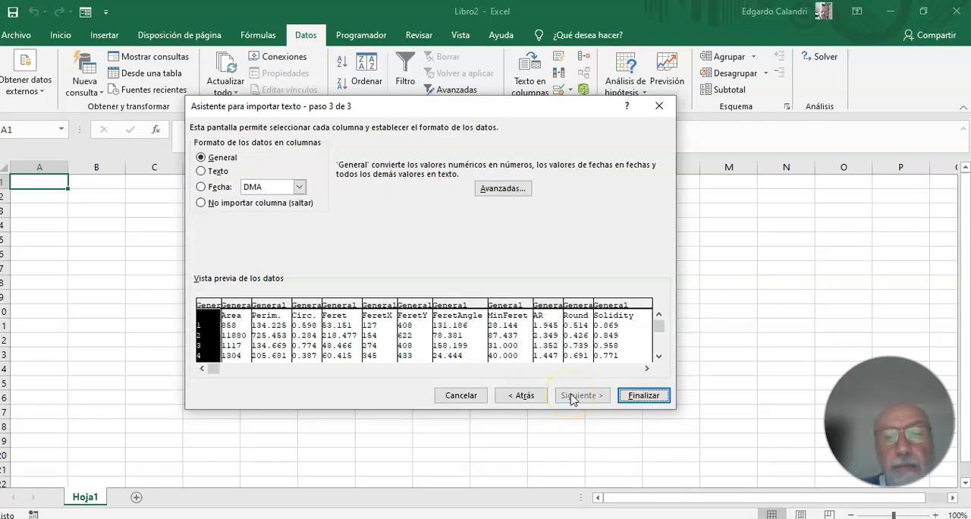
pyautogui.click(643, 395)
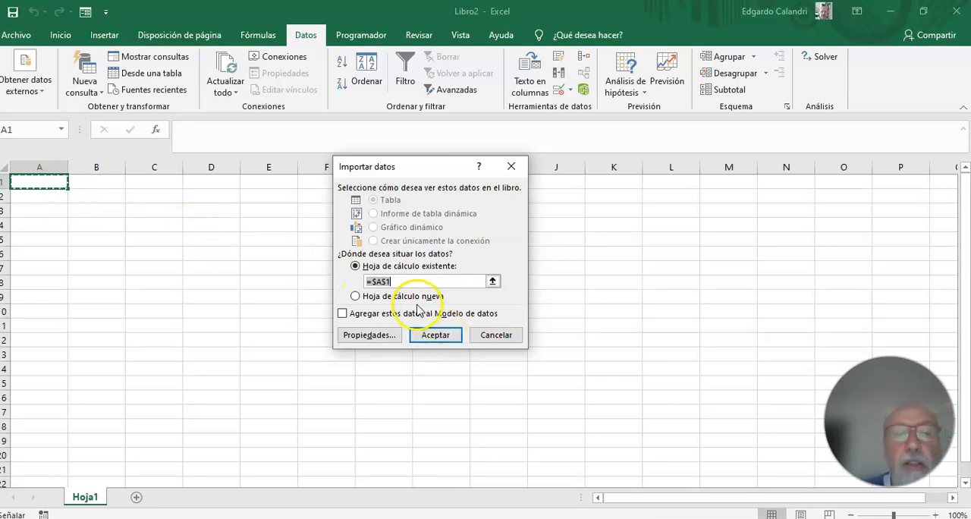
pyautogui.click(492, 281)
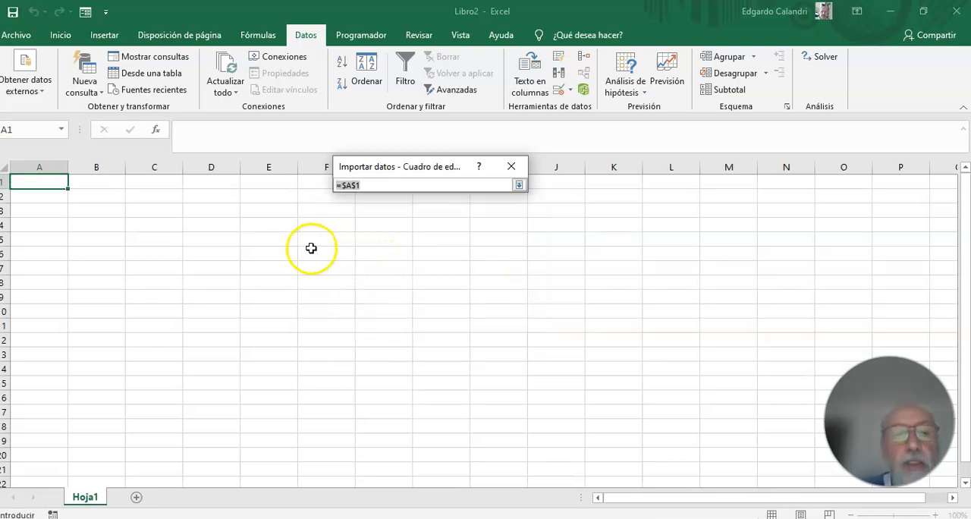
pyautogui.click(253, 239)
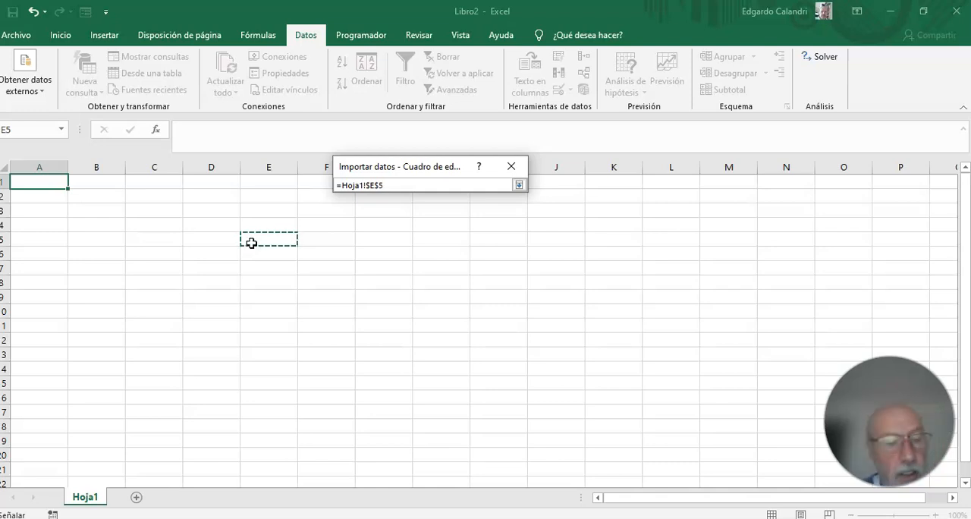
pyautogui.press('Return')
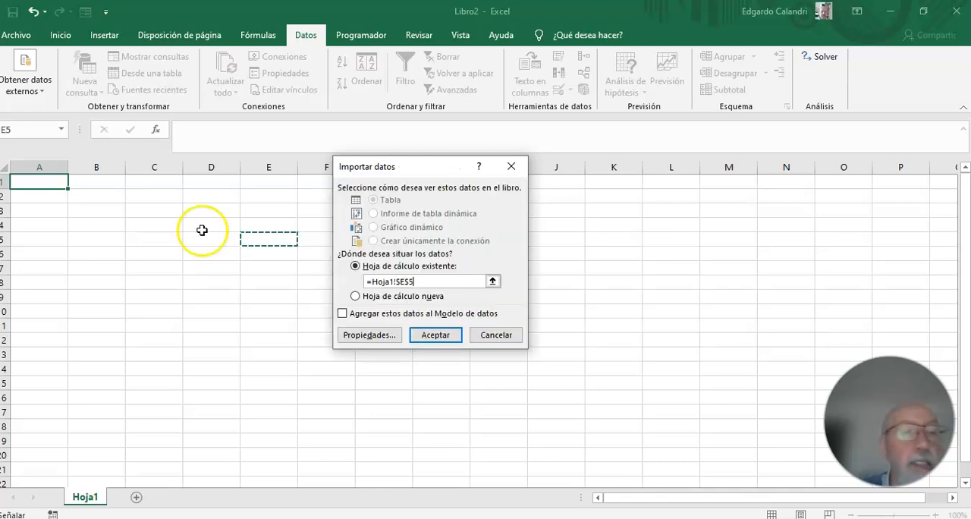
pyautogui.click(434, 335)
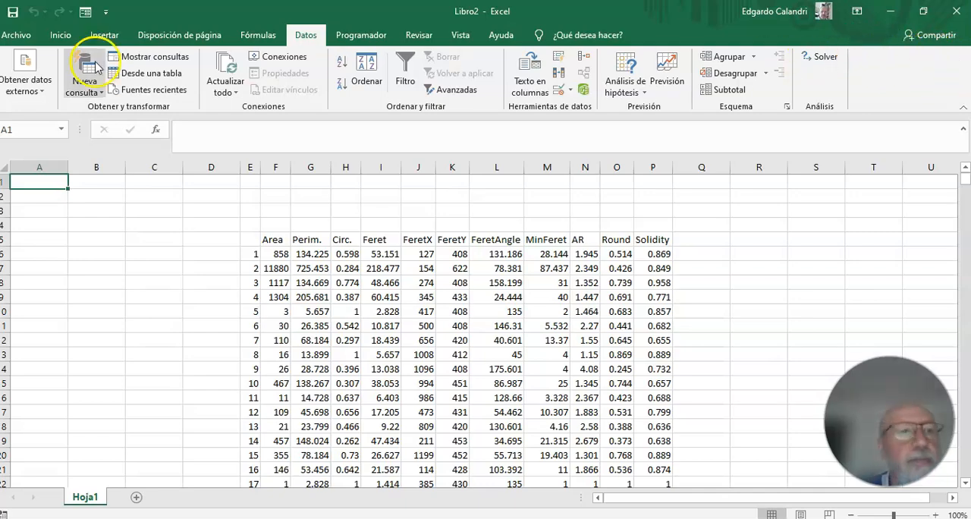
# Close the workbook with the imported data without saving it, and create a new blank workbook.
pyautogui.click(19, 35)
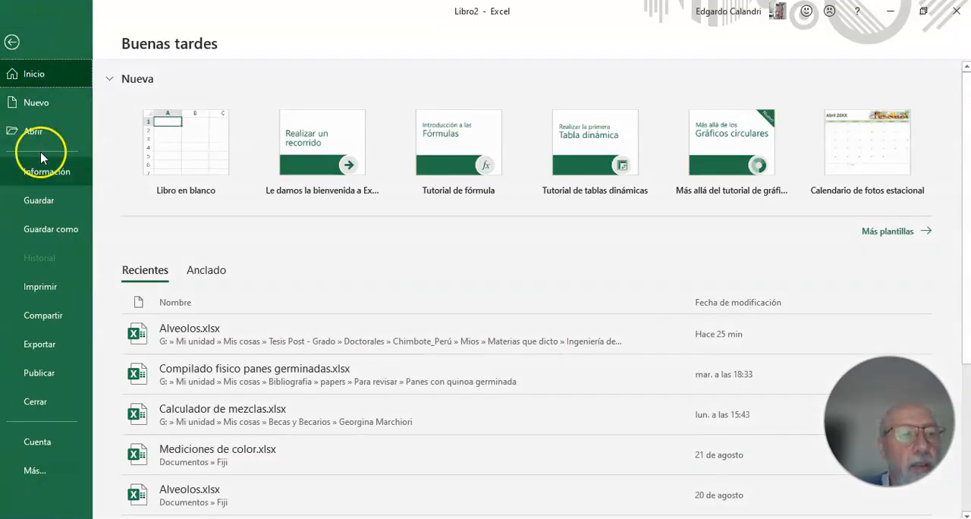
pyautogui.click(42, 400)
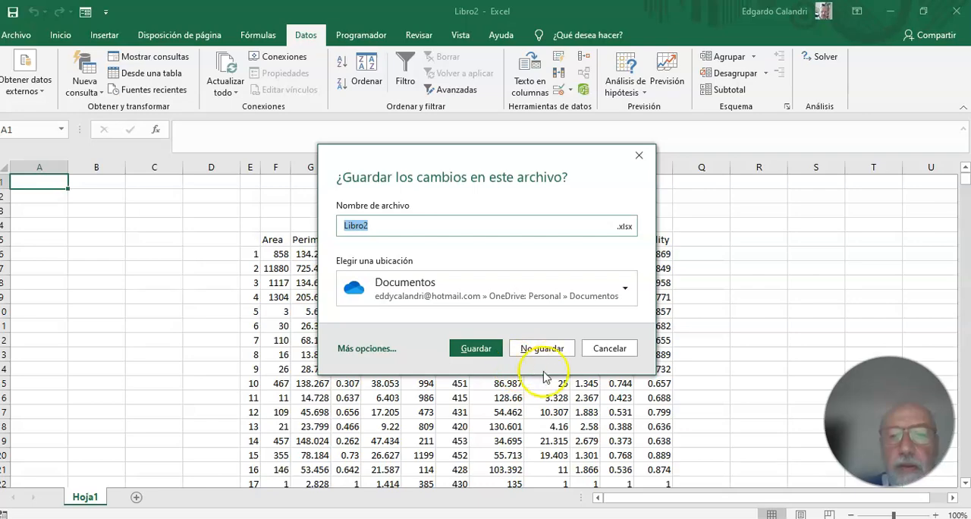
pyautogui.click(545, 348)
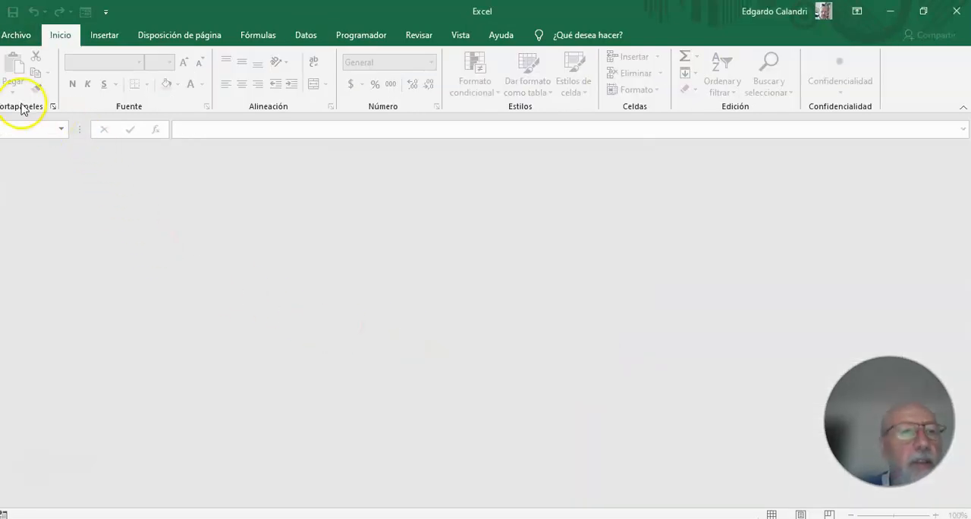
pyautogui.click(15, 35)
pyautogui.click(39, 134)
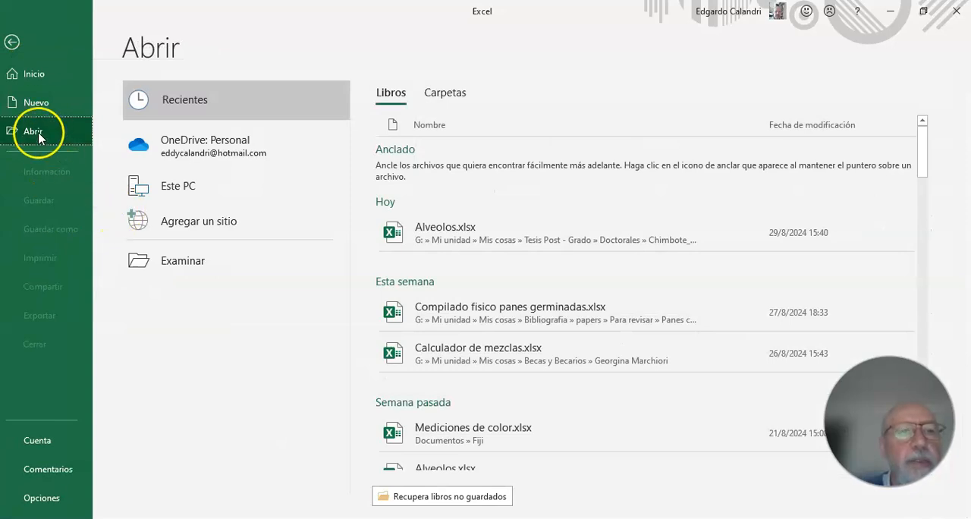
pyautogui.click(42, 102)
pyautogui.click(170, 113)
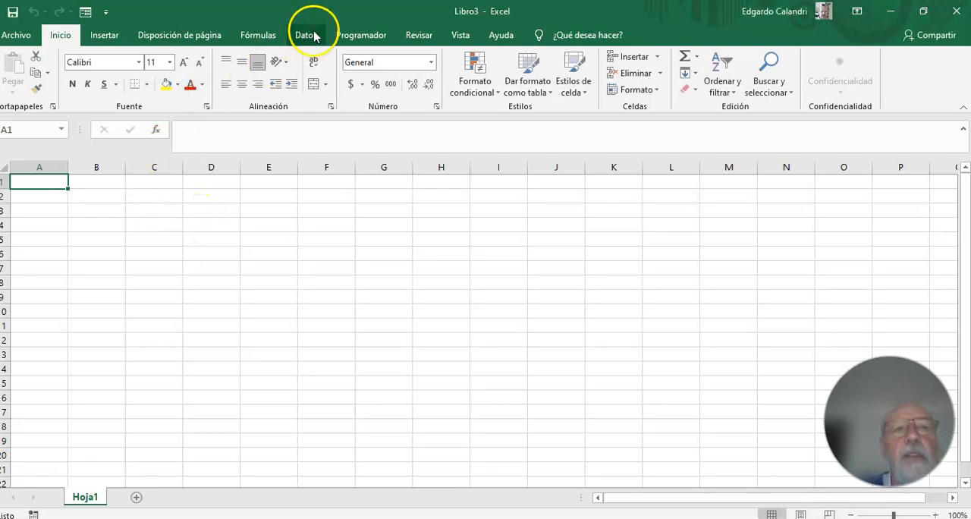
# Import the text file Results.csv from the Fiji folder as external data into the new blank workbook.
pyautogui.click(319, 39)
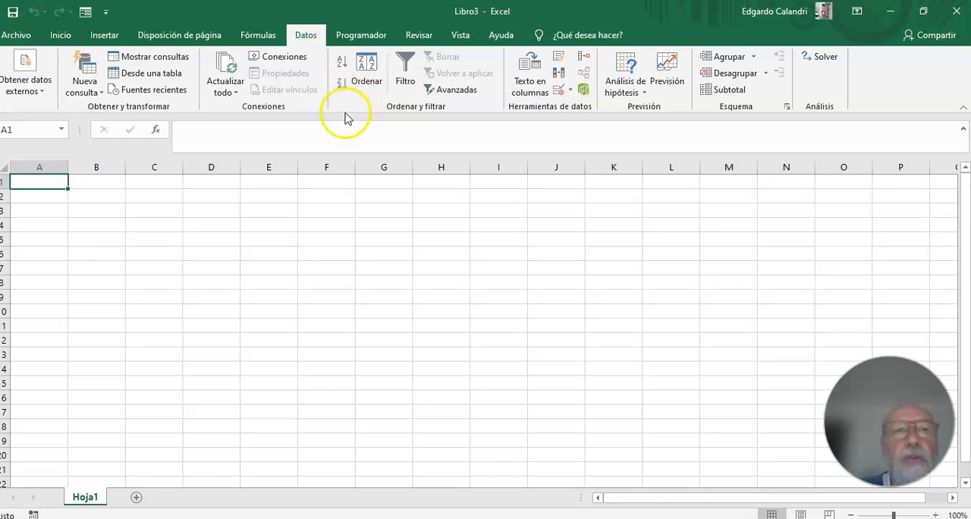
pyautogui.click(22, 85)
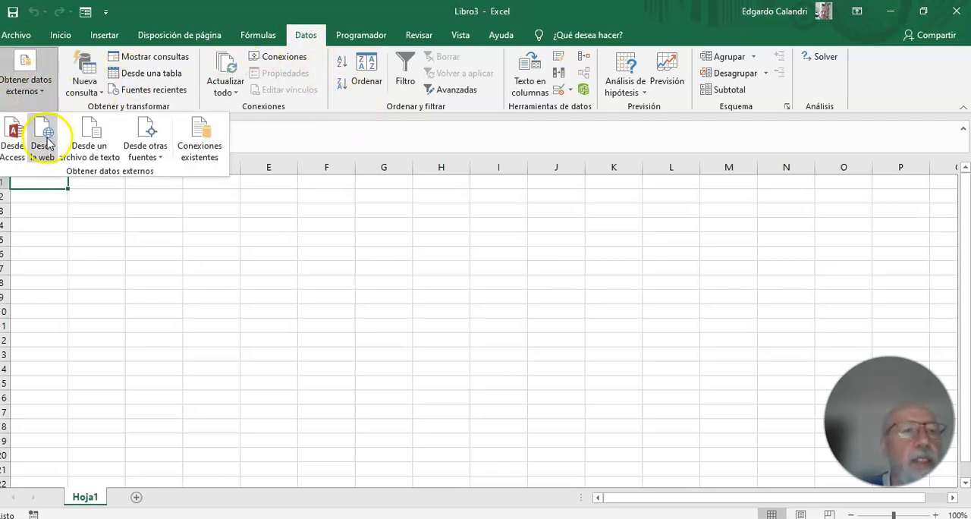
pyautogui.click(92, 135)
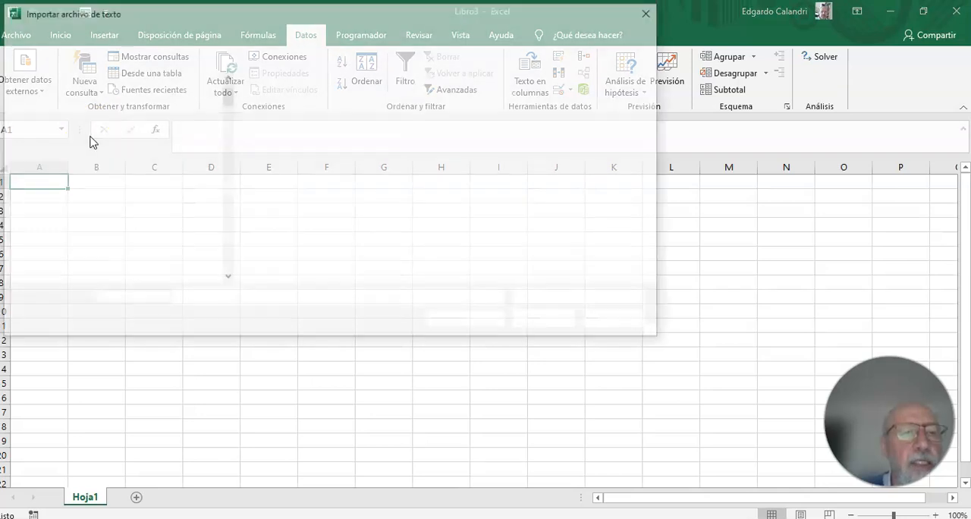
pyautogui.click(285, 125)
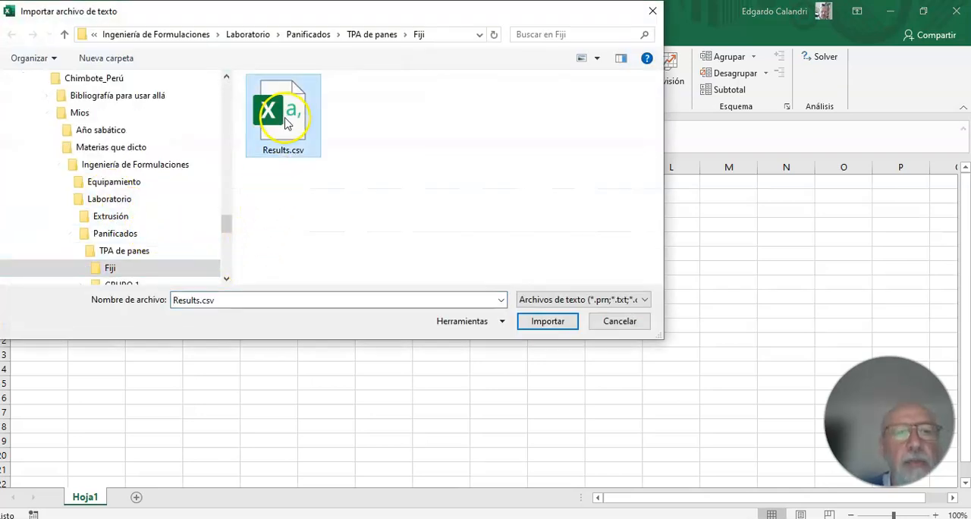
pyautogui.click(543, 323)
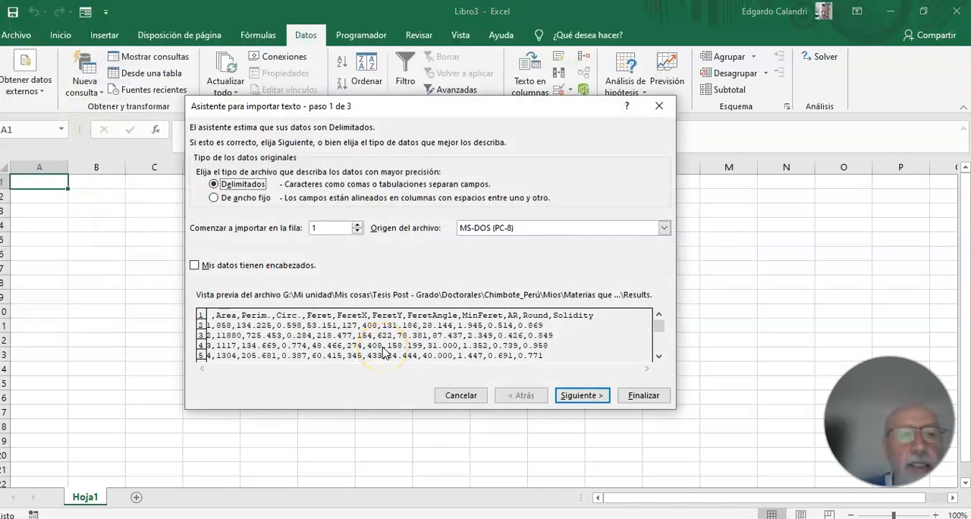
# Complete the import as delimited data with comma added as a separator, placing it at cell A1 of the existing sheet.
pyautogui.click(594, 402)
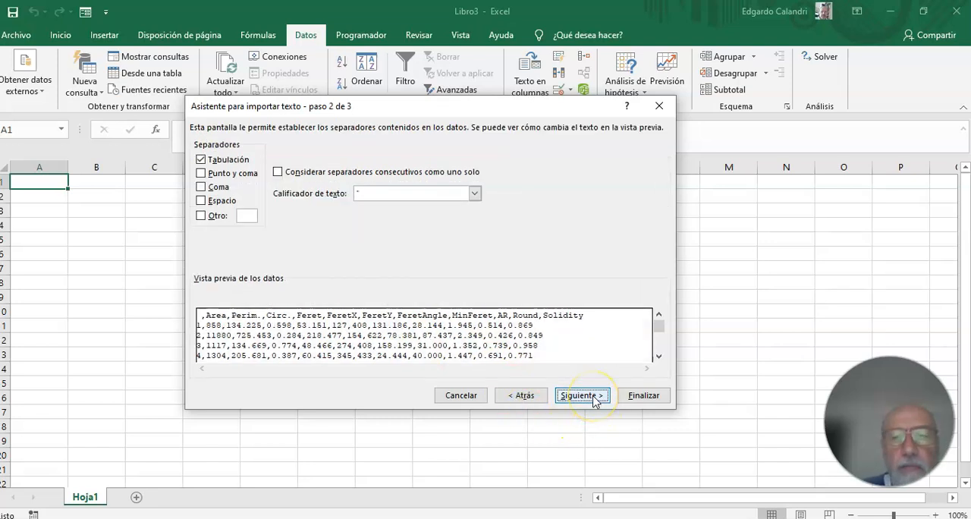
pyautogui.click(215, 187)
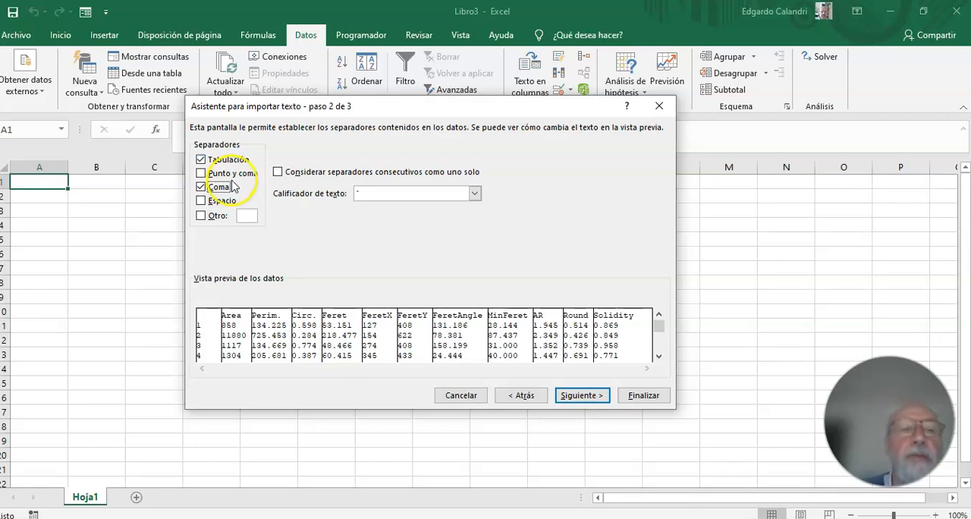
pyautogui.click(589, 402)
pyautogui.click(643, 396)
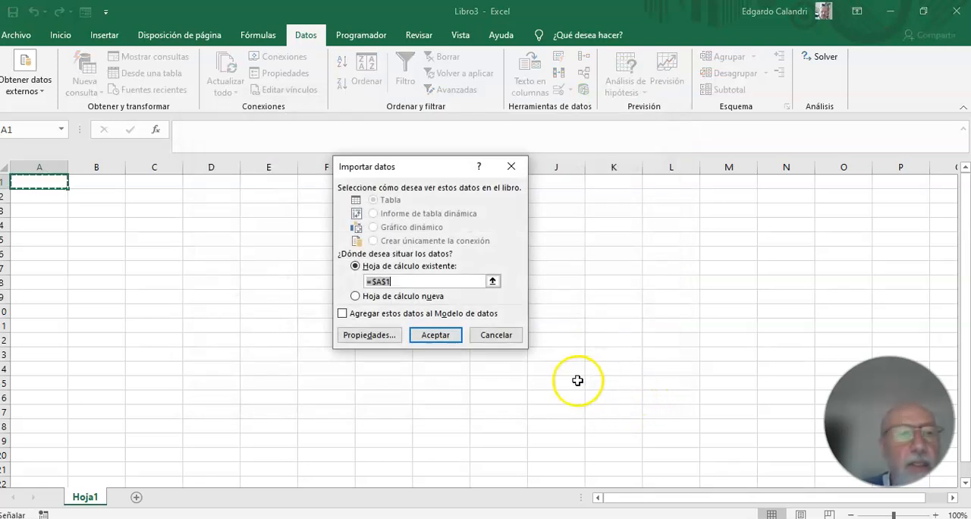
pyautogui.click(446, 340)
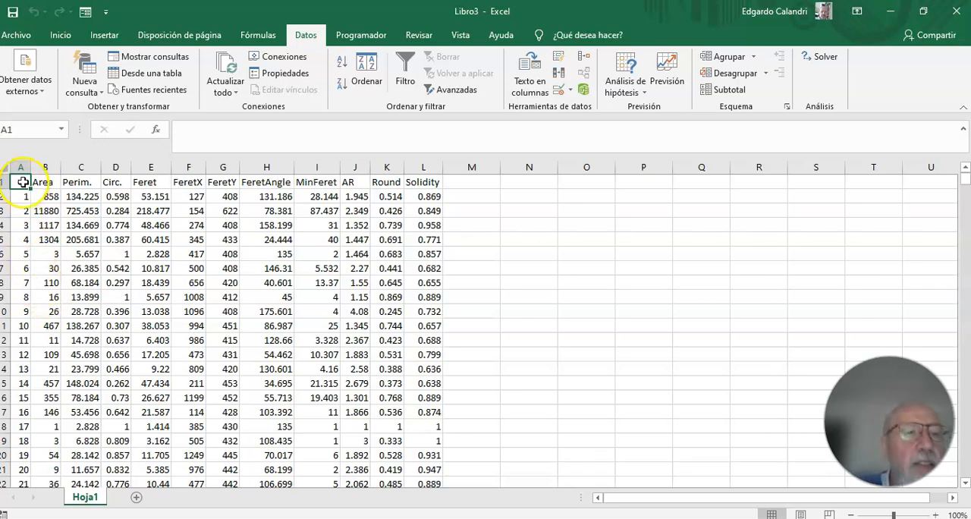
# Sort the whole imported results table by the Area column from smallest to largest, treating the first row as headers.
pyautogui.moveTo(24, 182); pyautogui.dragTo(413, 428)
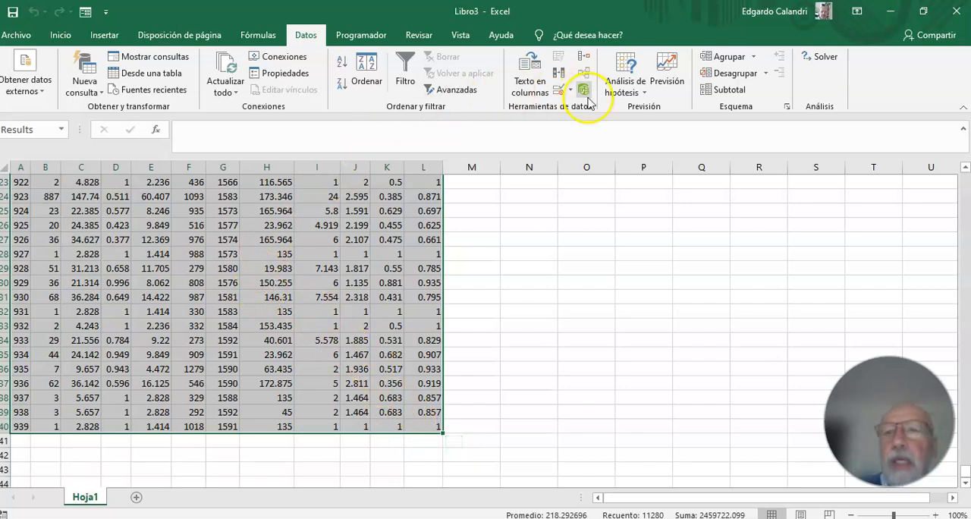
pyautogui.click(60, 38)
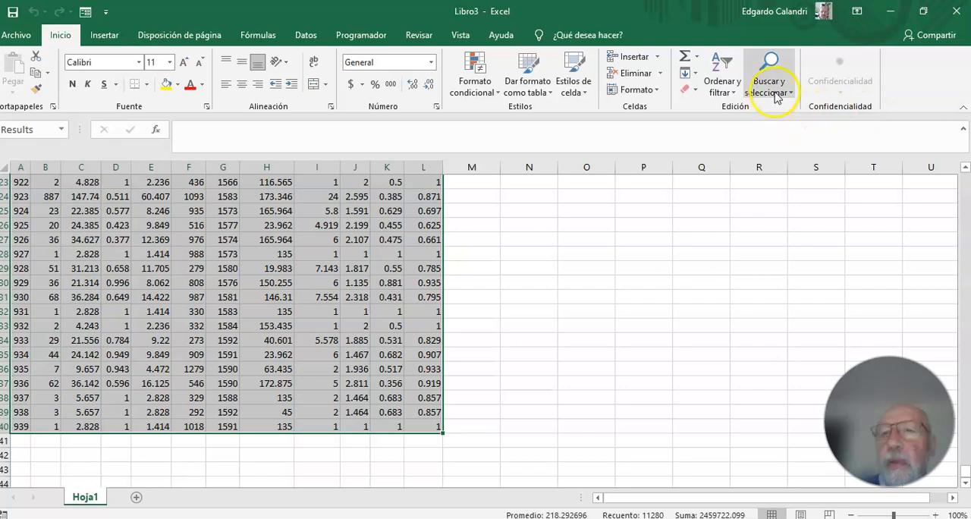
pyautogui.click(736, 91)
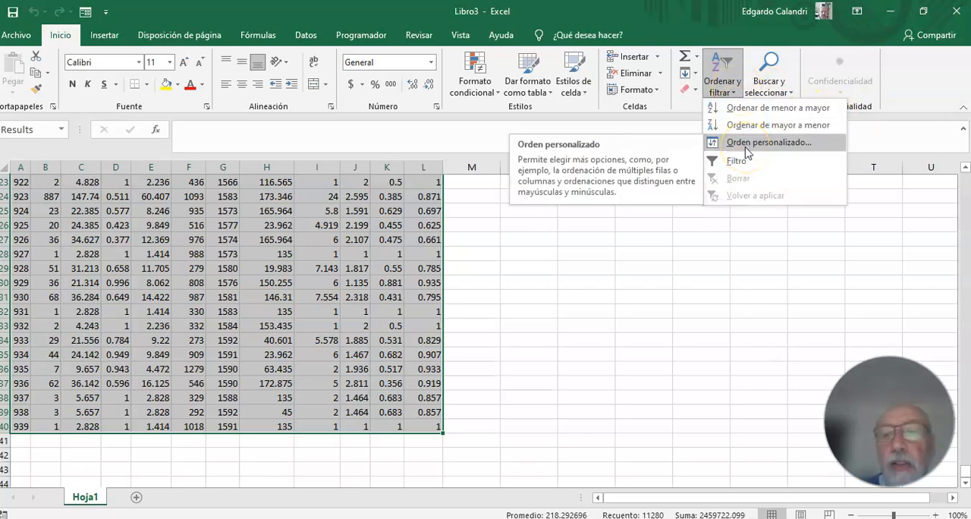
pyautogui.click(768, 143)
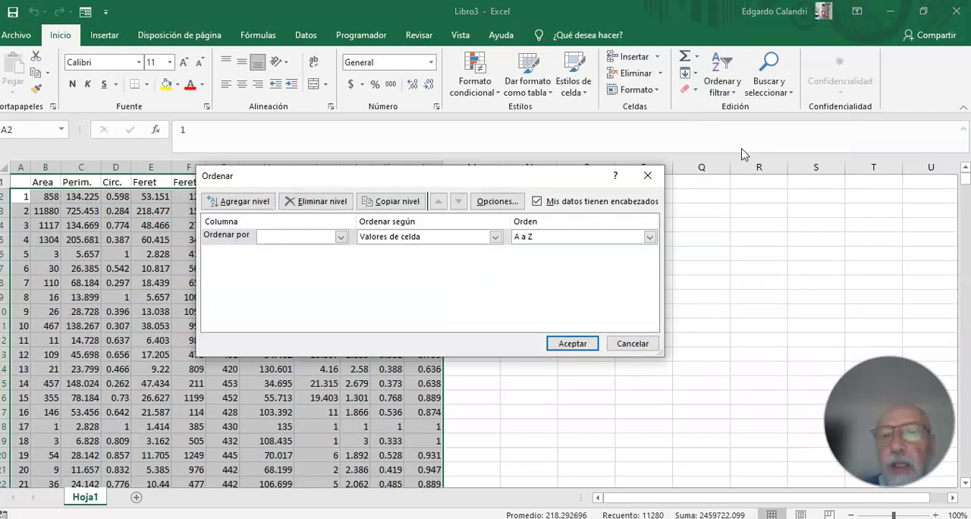
pyautogui.click(340, 237)
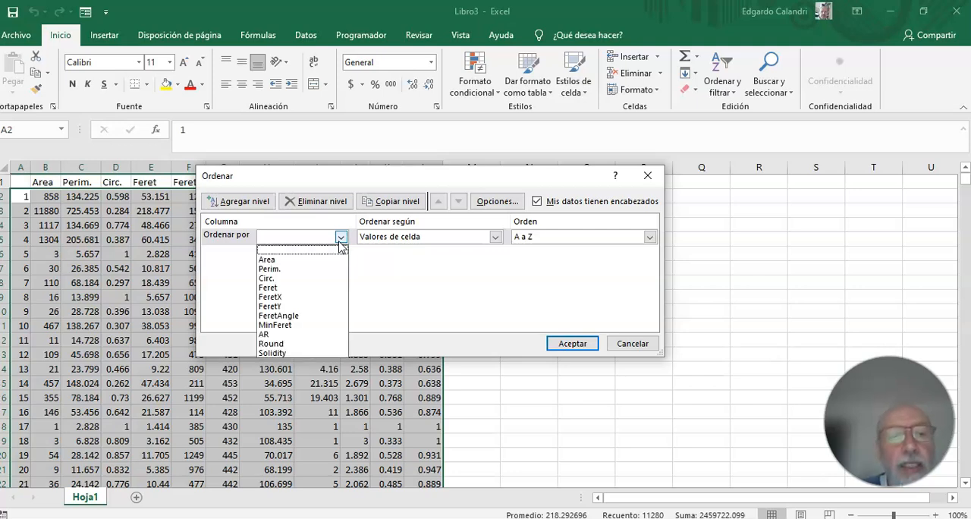
pyautogui.click(269, 260)
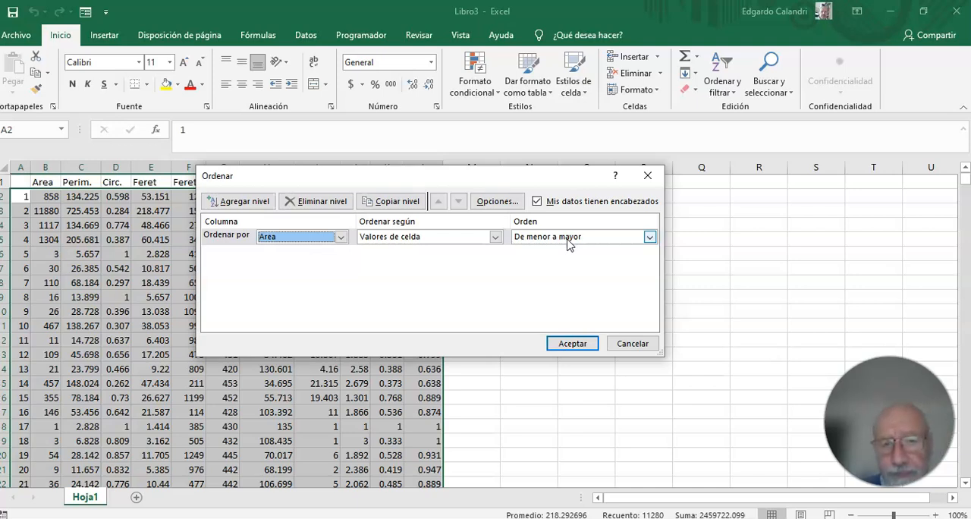
pyautogui.click(571, 345)
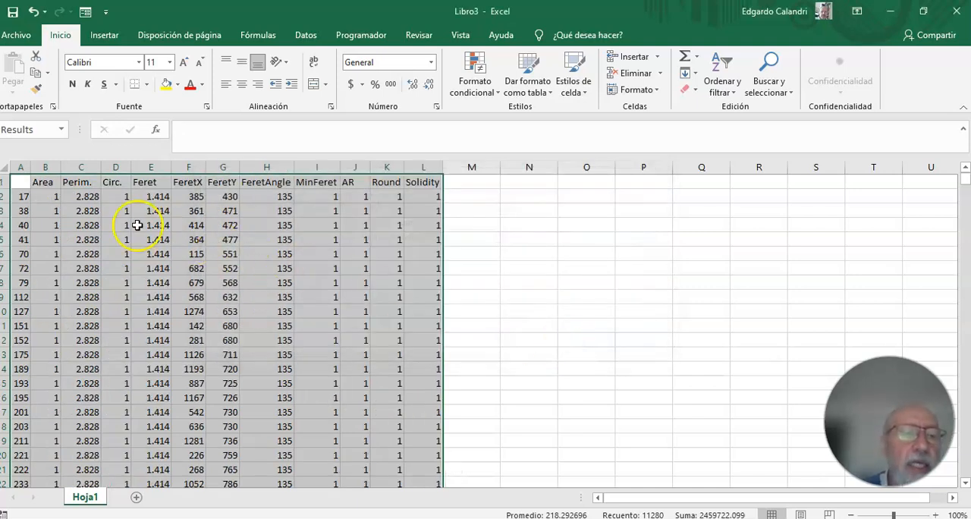
# Examine the sorted Area values from the smallest particles down to the largest ones.
pyautogui.click(51, 182)
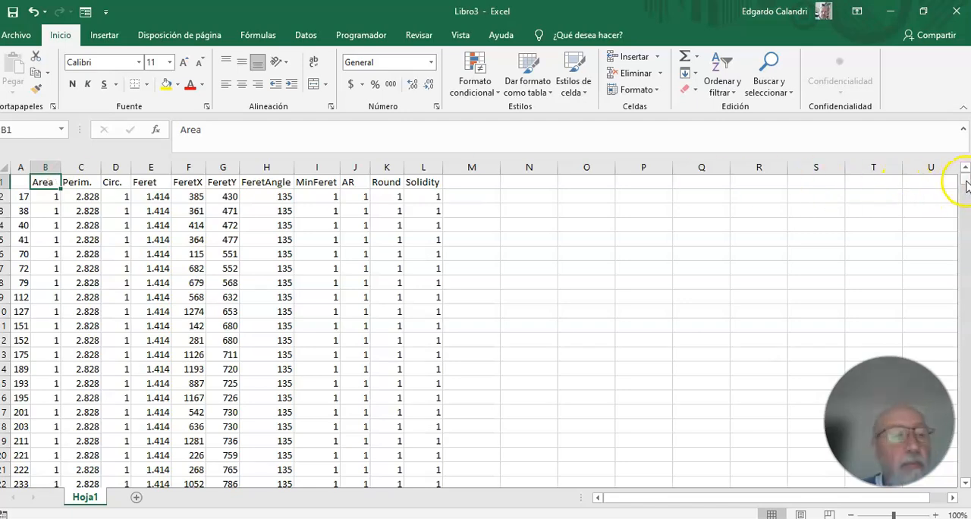
pyautogui.moveTo(966, 184); pyautogui.dragTo(966, 211)
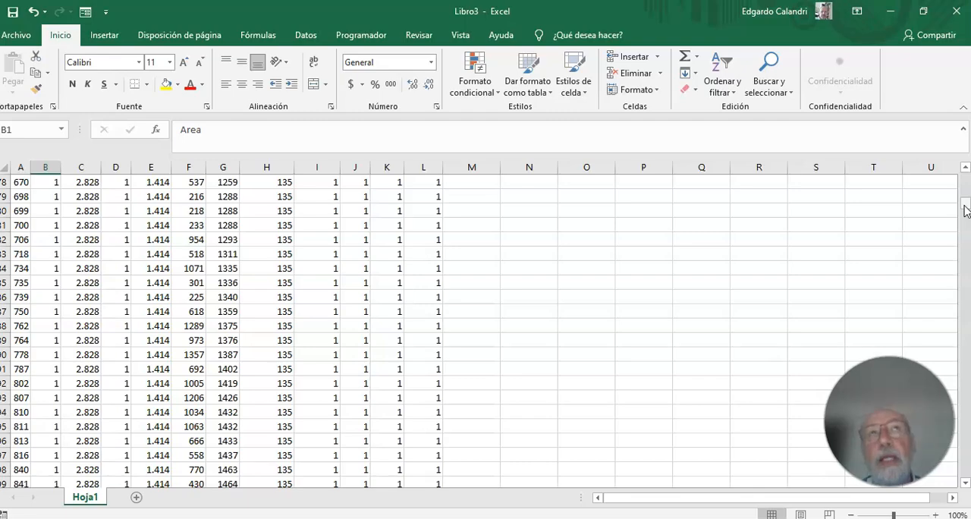
pyautogui.moveTo(966, 211); pyautogui.dragTo(966, 242)
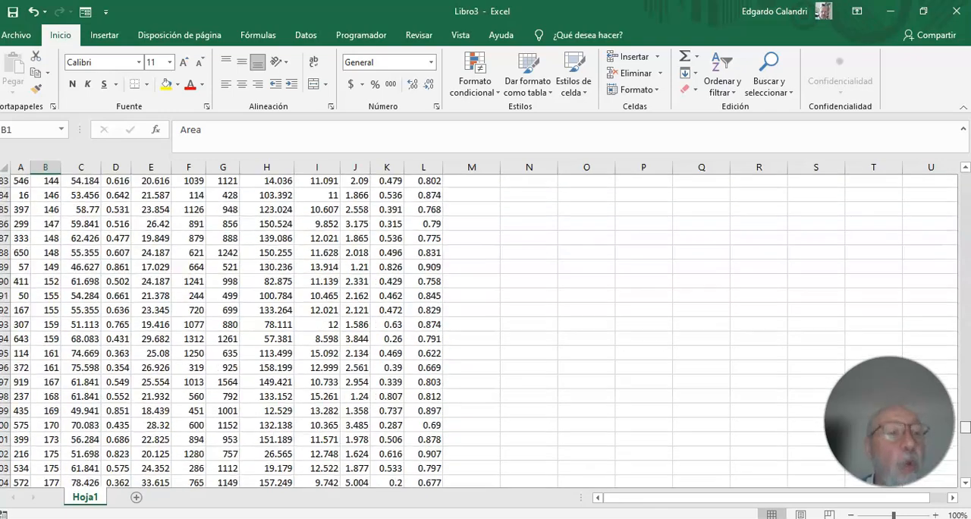
pyautogui.scroll(-2, 478, 331)
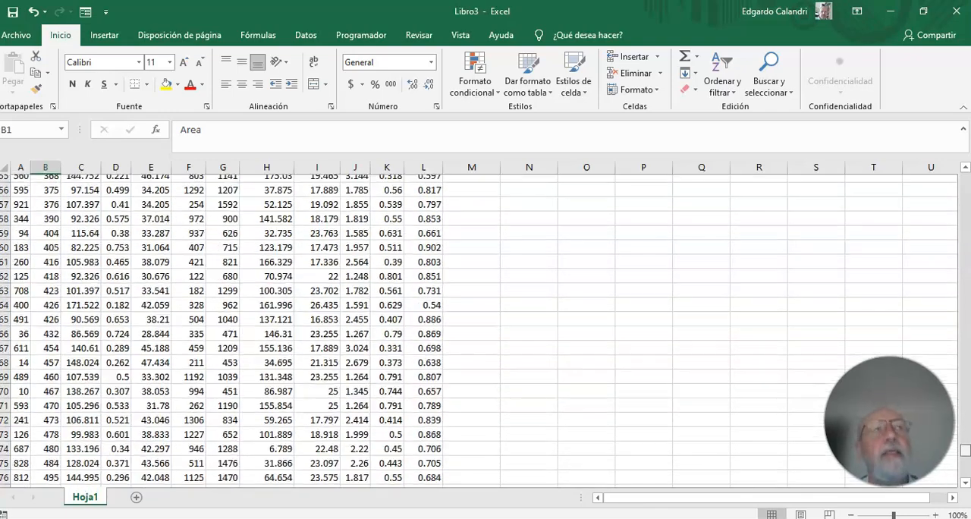
pyautogui.scroll(-20, 478, 331)
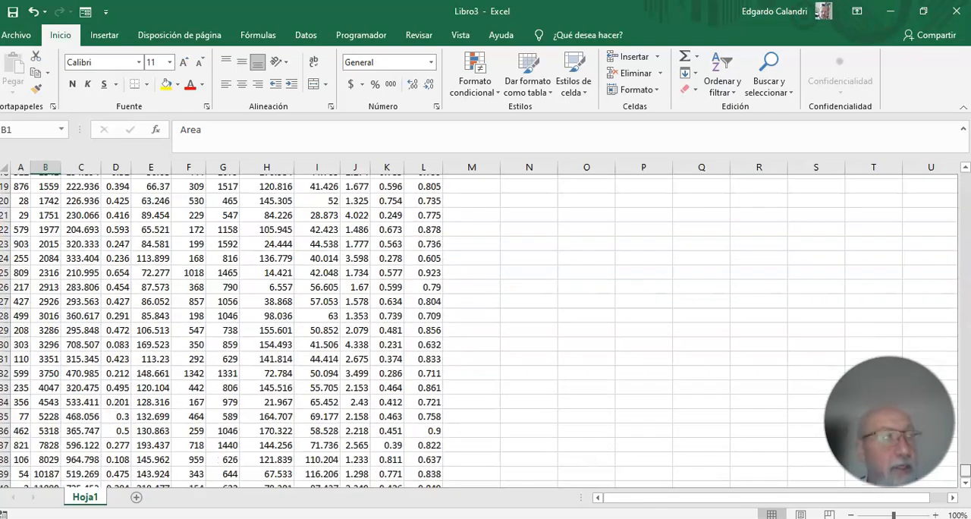
pyautogui.scroll(-20, 478, 330)
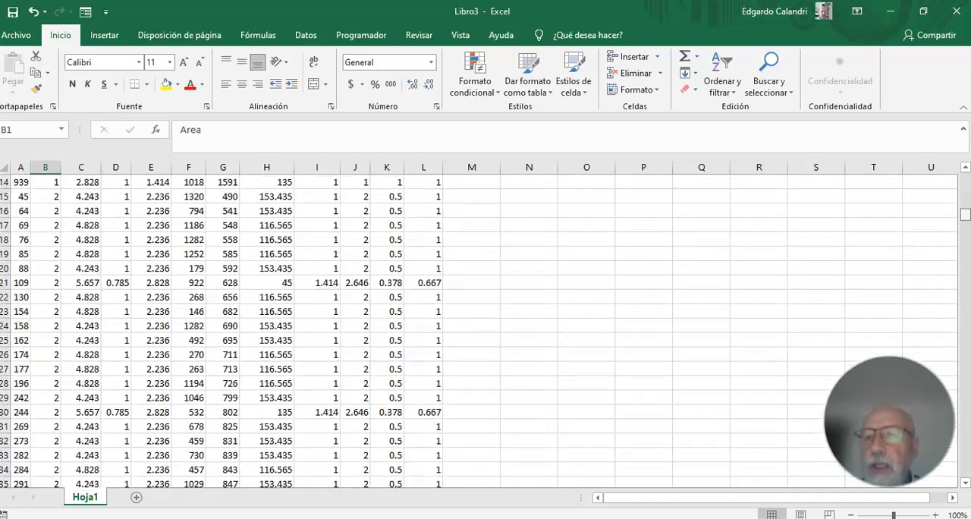
pyautogui.scroll(3, 954, 174)
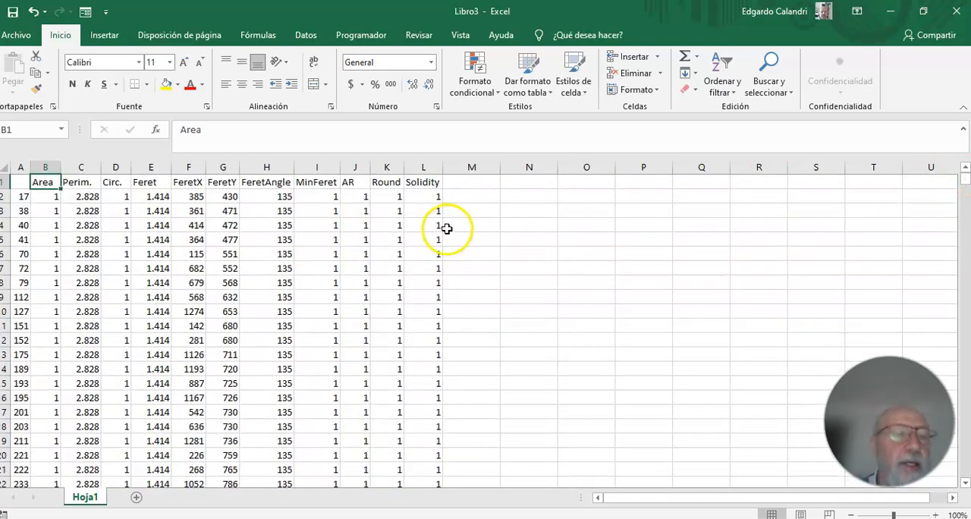
# Insert a histogram chart of the entire Area column, including its header.
pyautogui.moveTo(47, 183); pyautogui.dragTo(46, 455)
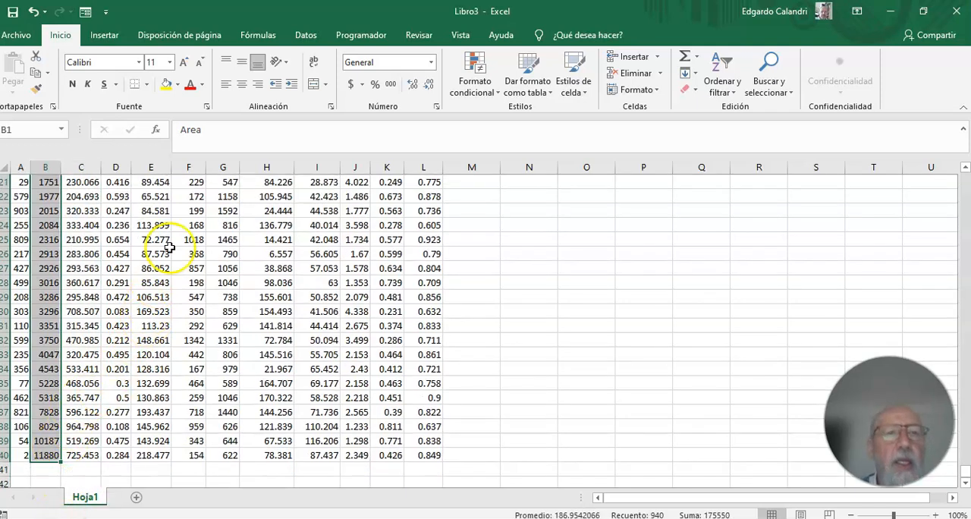
pyautogui.click(104, 34)
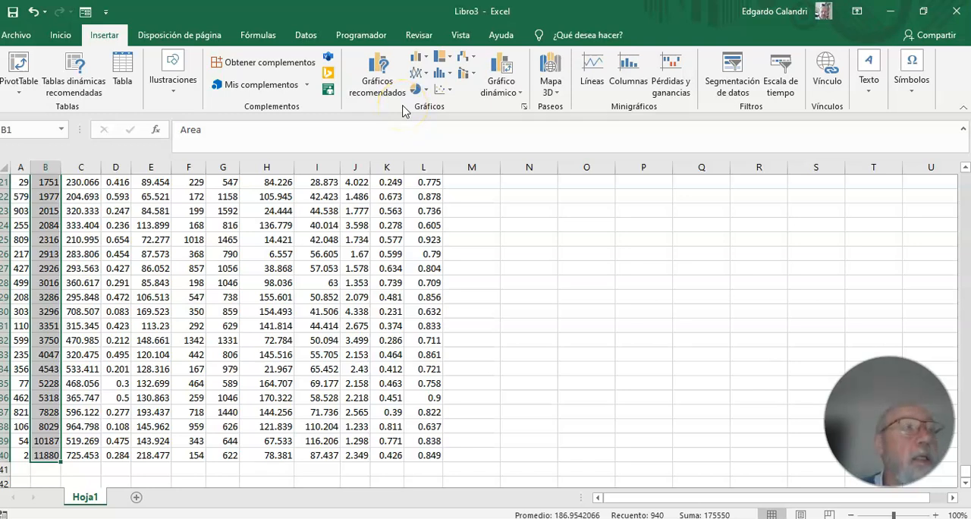
pyautogui.click(523, 110)
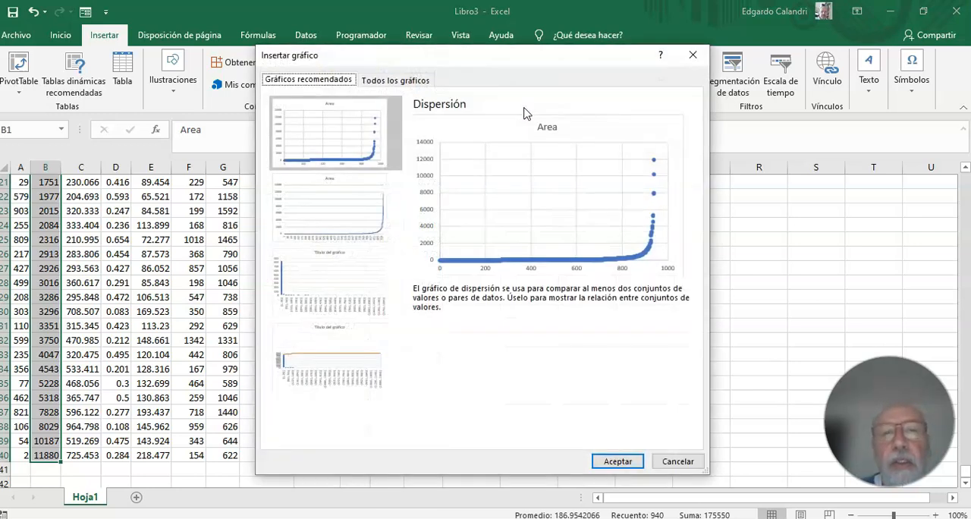
pyautogui.click(400, 82)
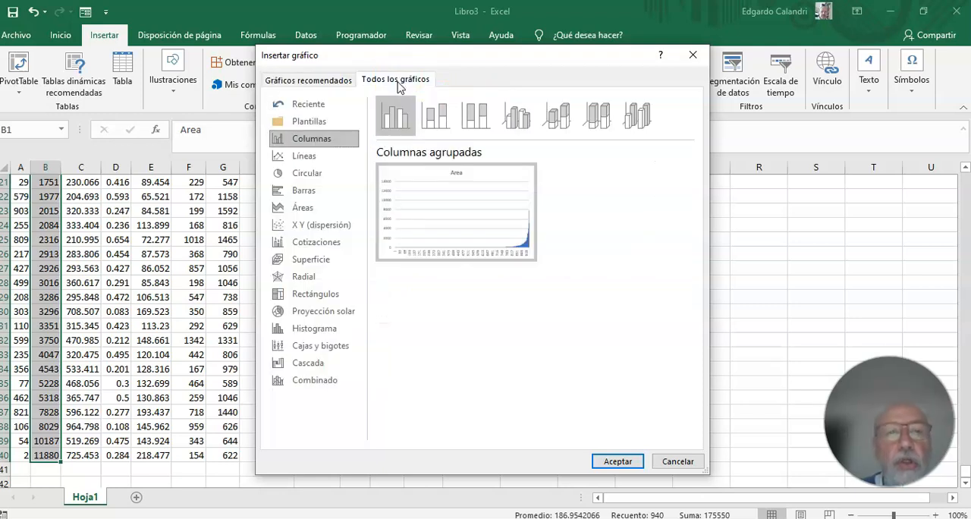
pyautogui.click(298, 331)
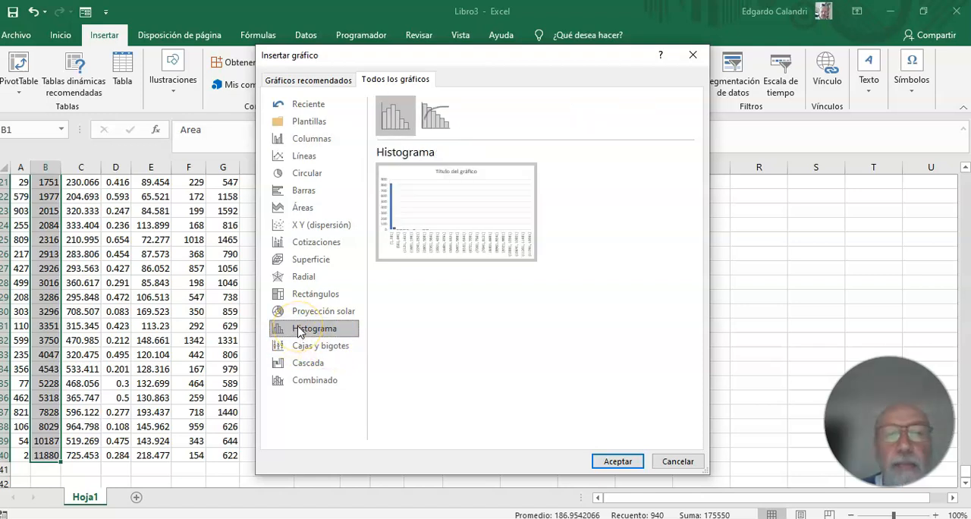
pyautogui.click(614, 461)
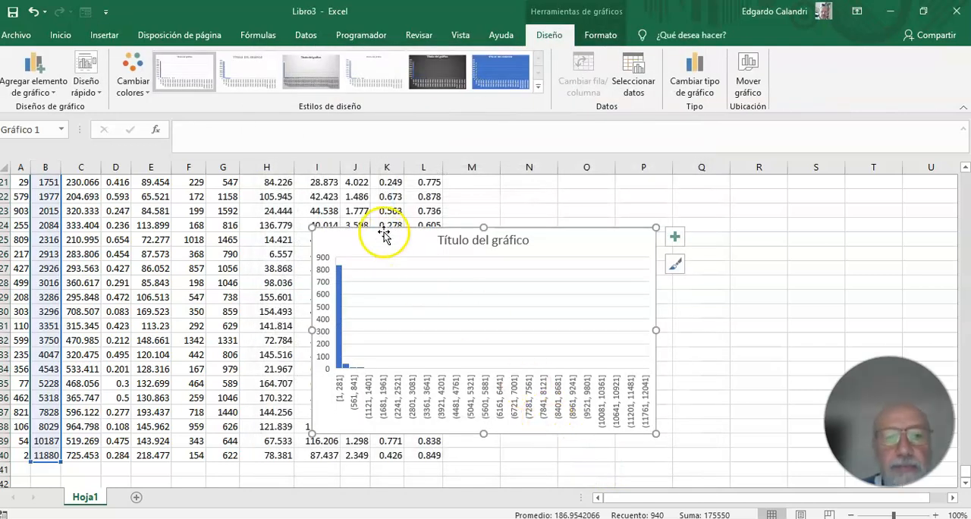
# Move the histogram away from the middle of the data table and add data labels to its bars.
pyautogui.moveTo(382, 224); pyautogui.dragTo(494, 202)
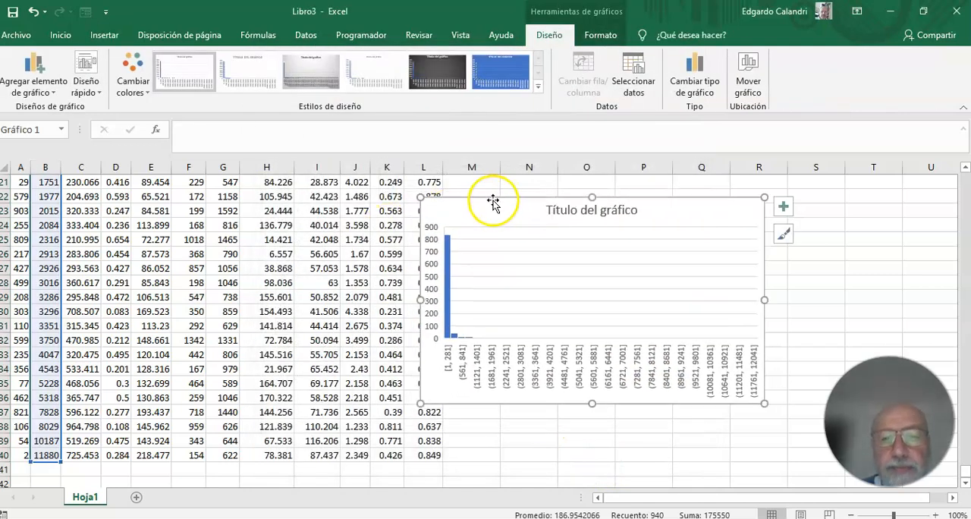
pyautogui.click(787, 213)
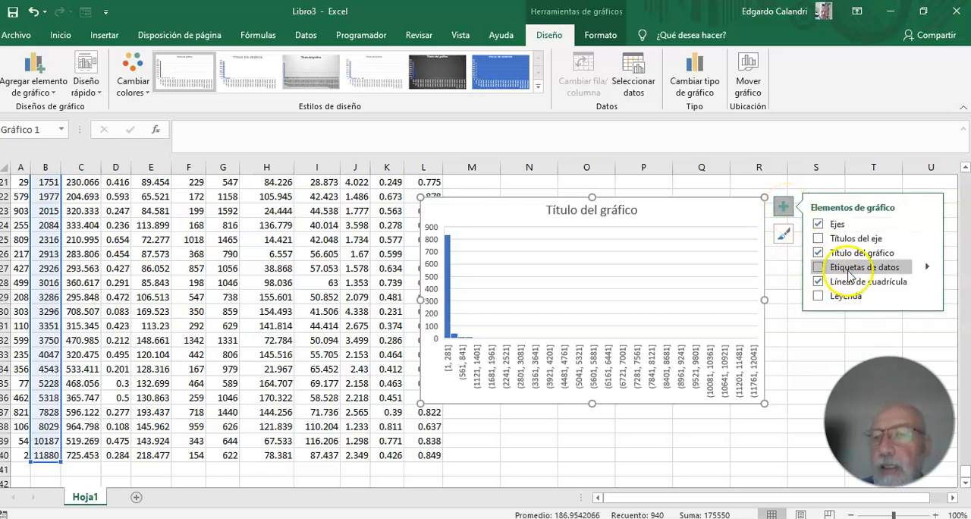
pyautogui.click(900, 270)
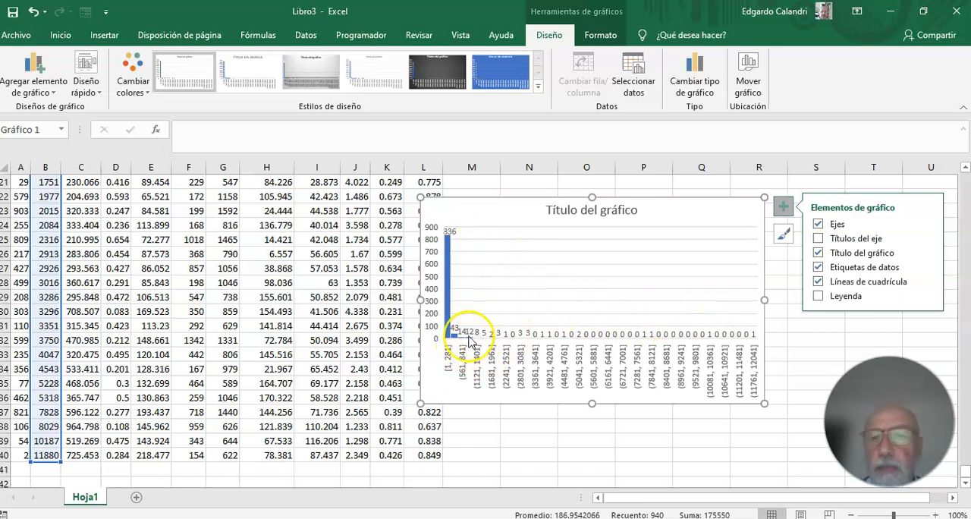
# Enlarge the histogram in width and height and place it beside the data table, starting at column M.
pyautogui.moveTo(420, 300); pyautogui.dragTo(202, 300)
pyautogui.moveTo(484, 404); pyautogui.dragTo(480, 440)
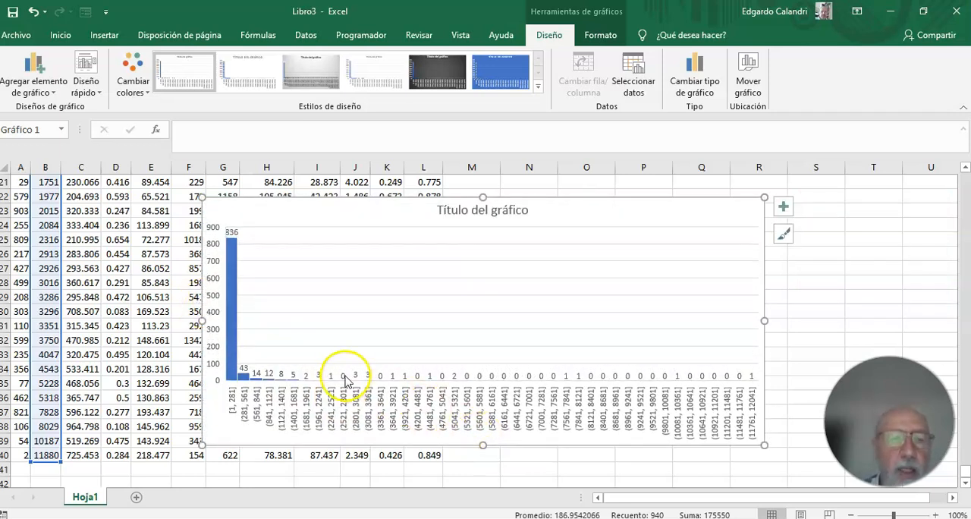
pyautogui.moveTo(356, 202); pyautogui.dragTo(606, 192)
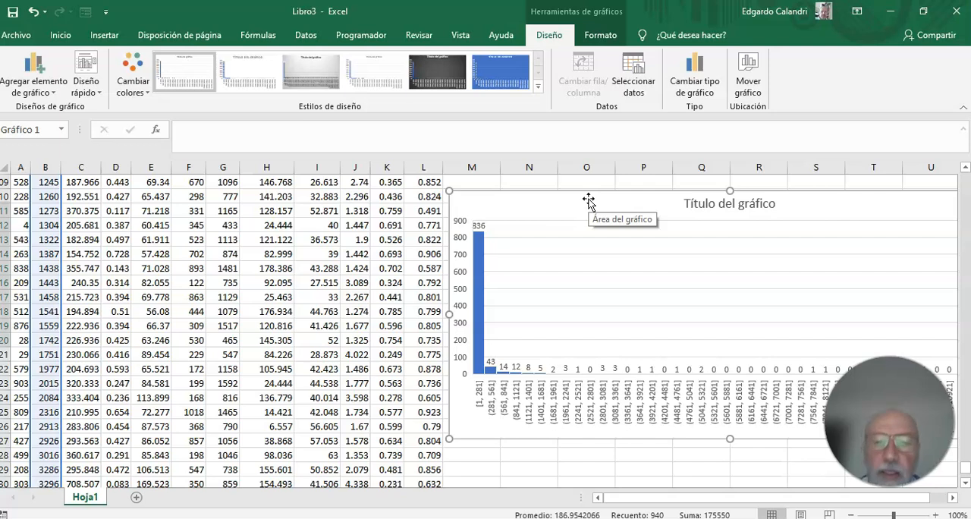
pyautogui.click(504, 195)
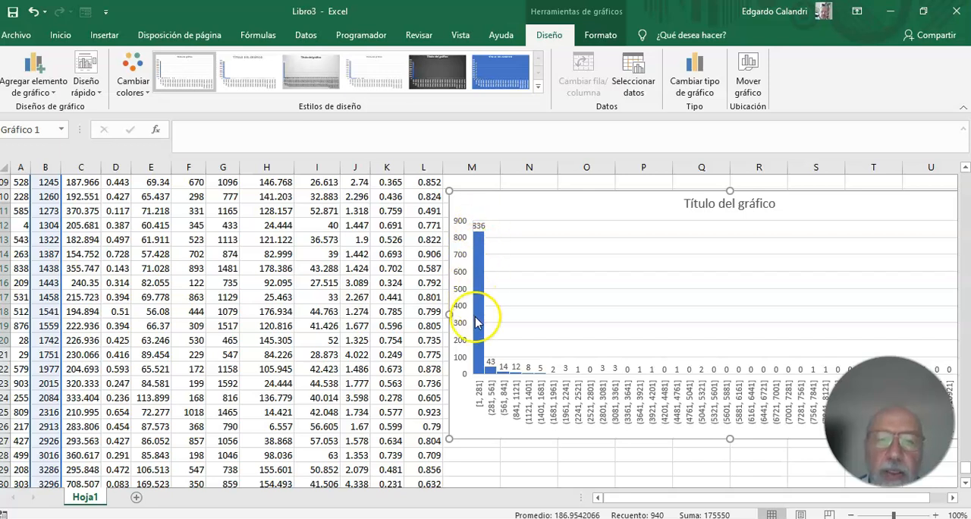
# Move the histogram slightly upward beside the data table.
pyautogui.moveTo(485, 370)
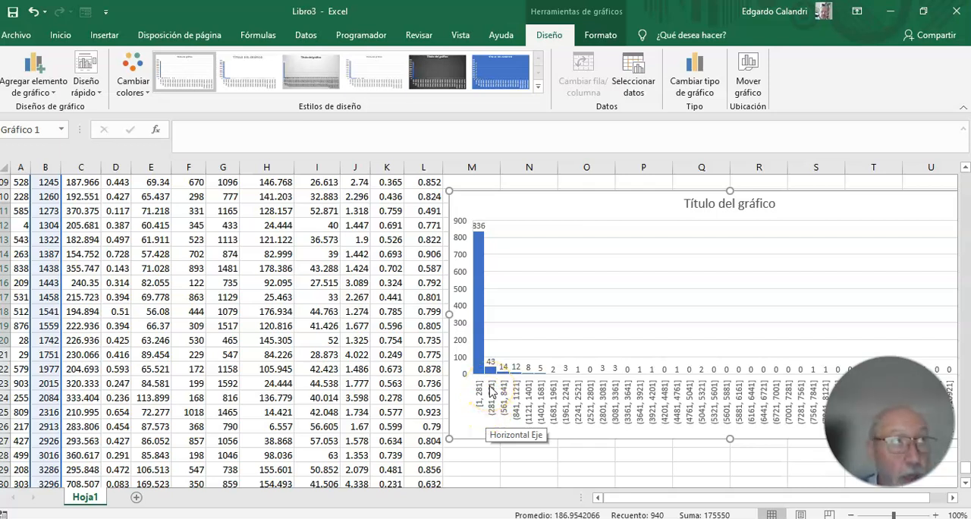
pyautogui.click(494, 416)
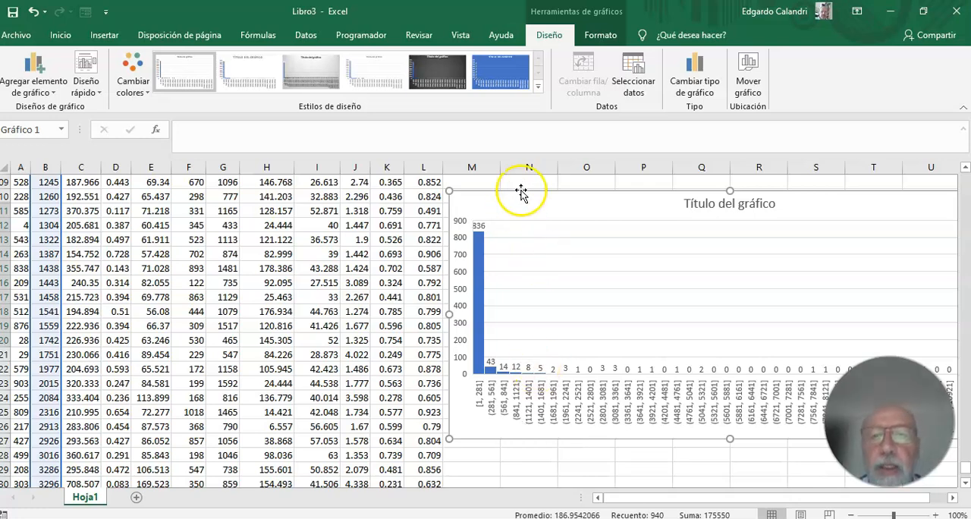
pyautogui.moveTo(528, 193); pyautogui.dragTo(531, 185)
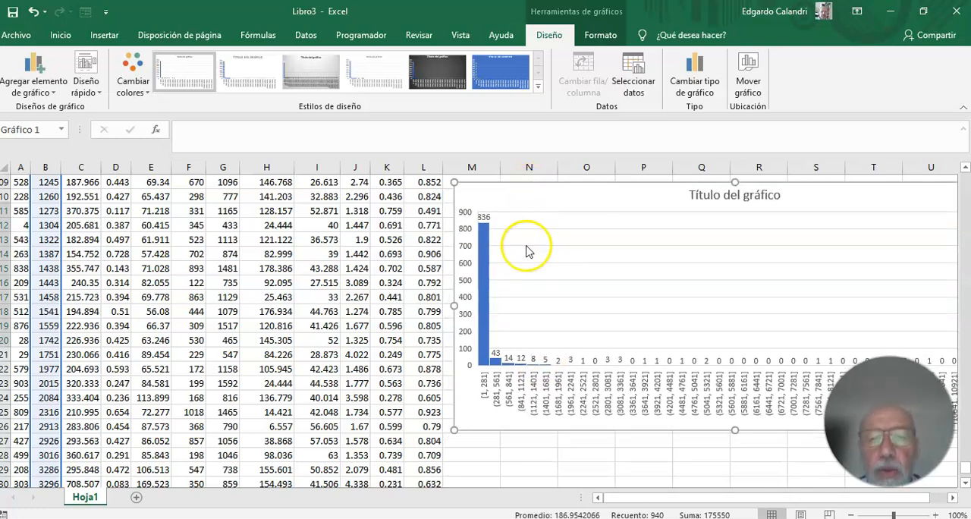
pyautogui.scroll(-2, 534, 293)
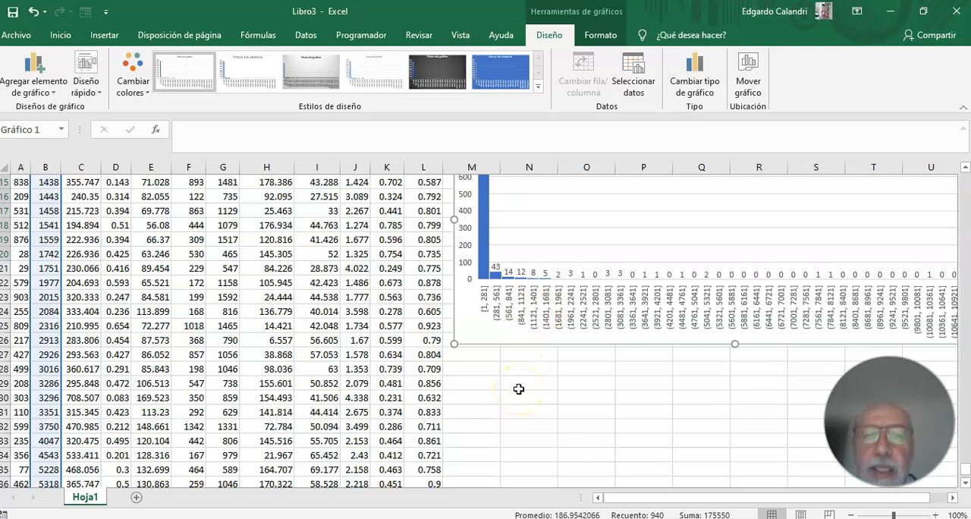
pyautogui.scroll(2, 519, 389)
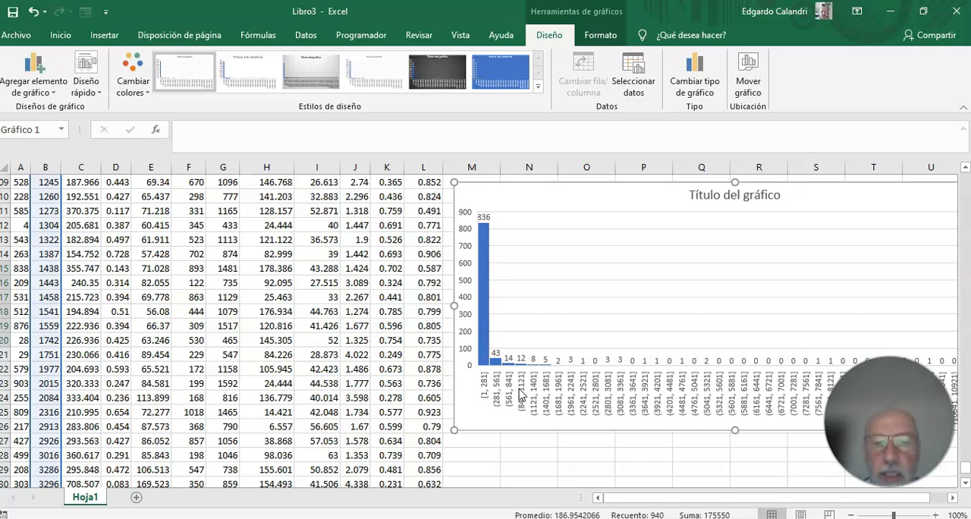
# Enter the label "Alv. Pequeños/alveolos grandes" in cell N928 below the histogram.
pyautogui.click(528, 453)
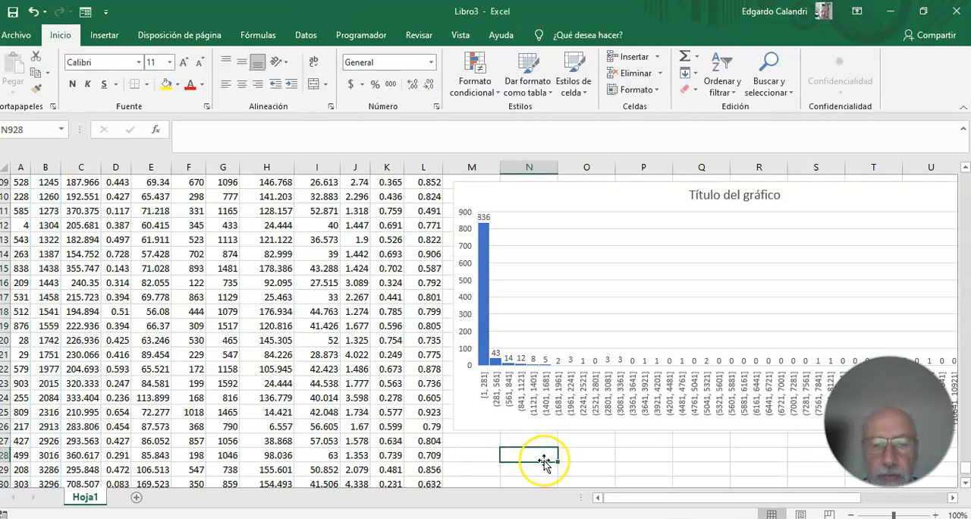
pyautogui.write('Alv')
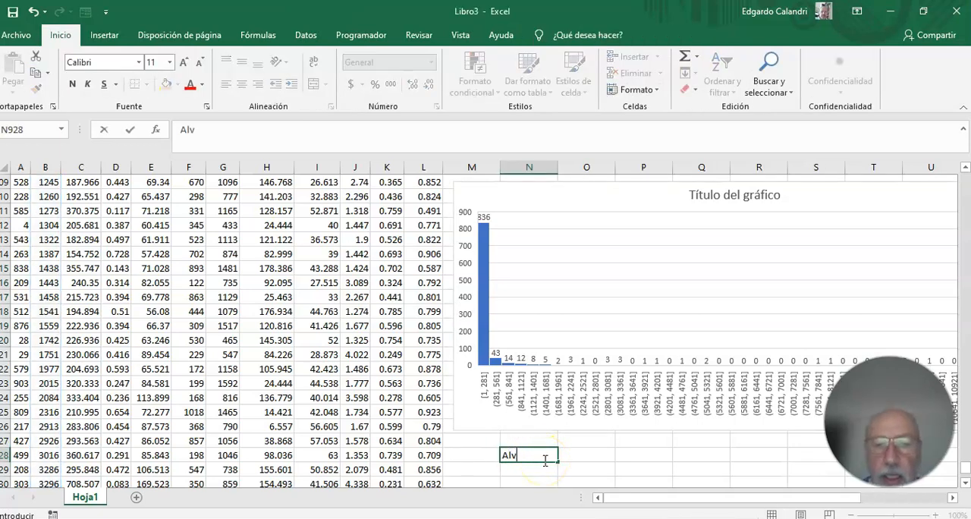
pyautogui.write('. pequeños/al')
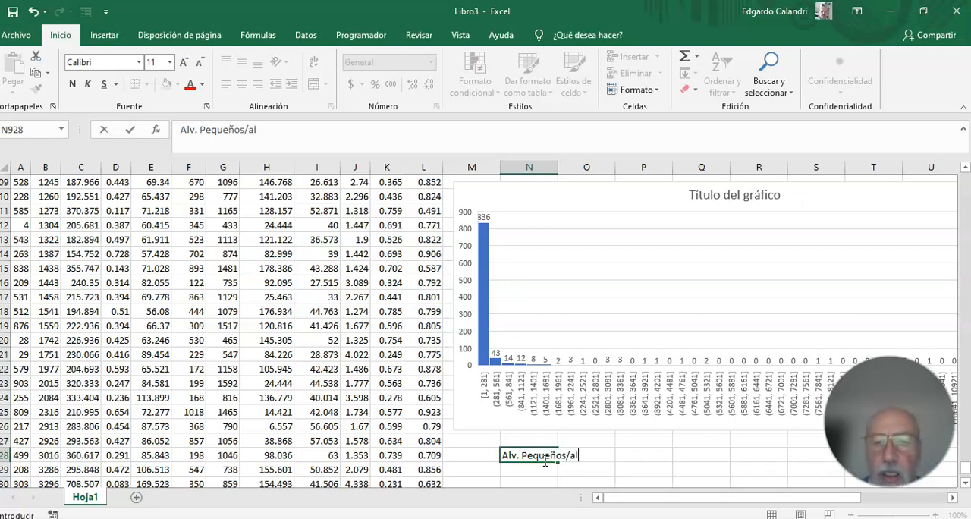
pyautogui.write('veolos gr')
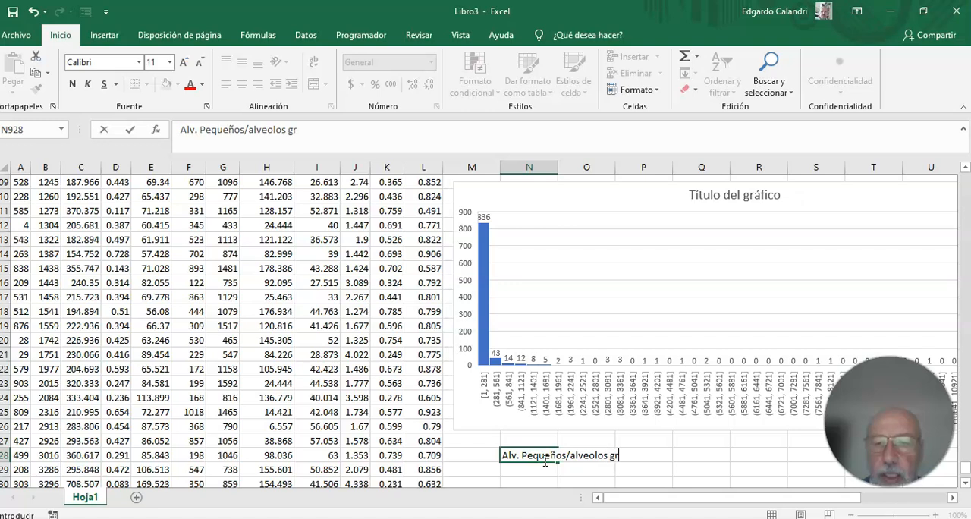
pyautogui.write('andes')
pyautogui.press('Return')
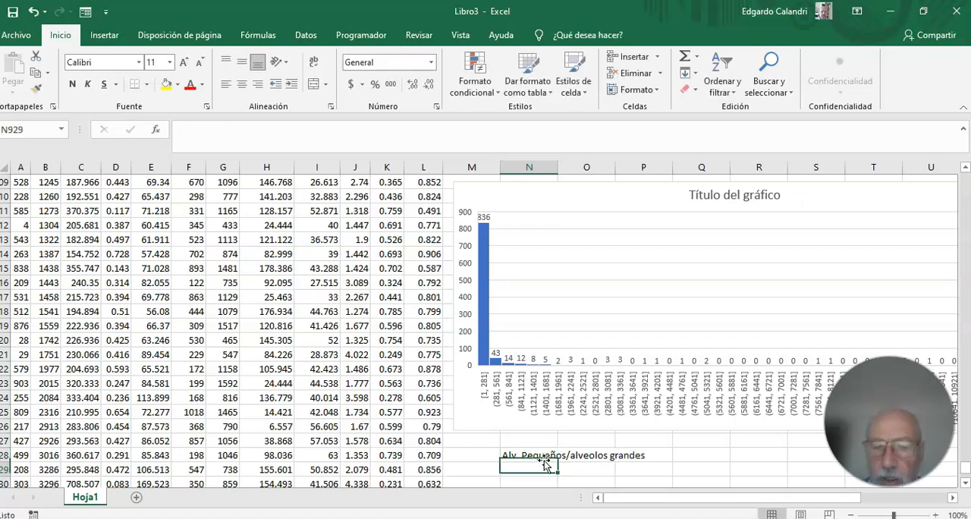
# Start a formula with an equals sign in cell Q928, beside the alveoli ratio label.
pyautogui.click(692, 456)
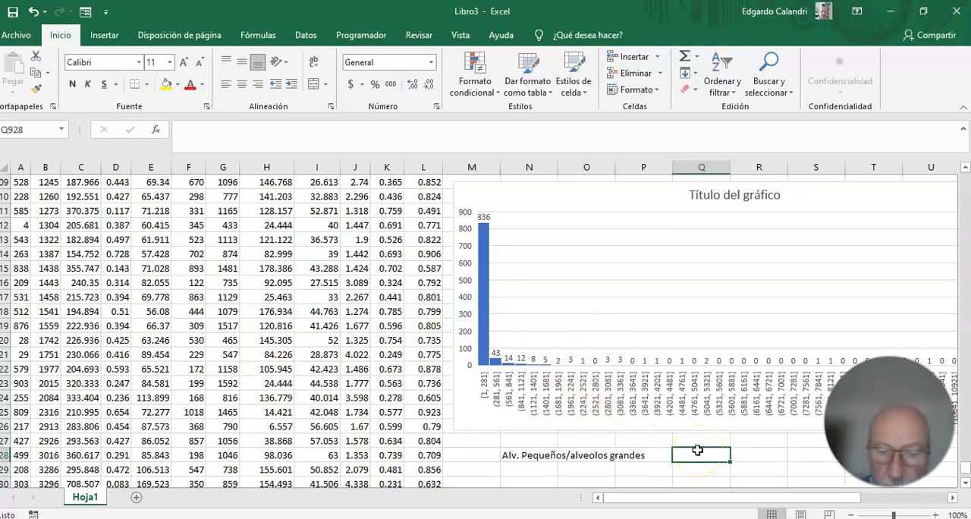
pyautogui.write('=')
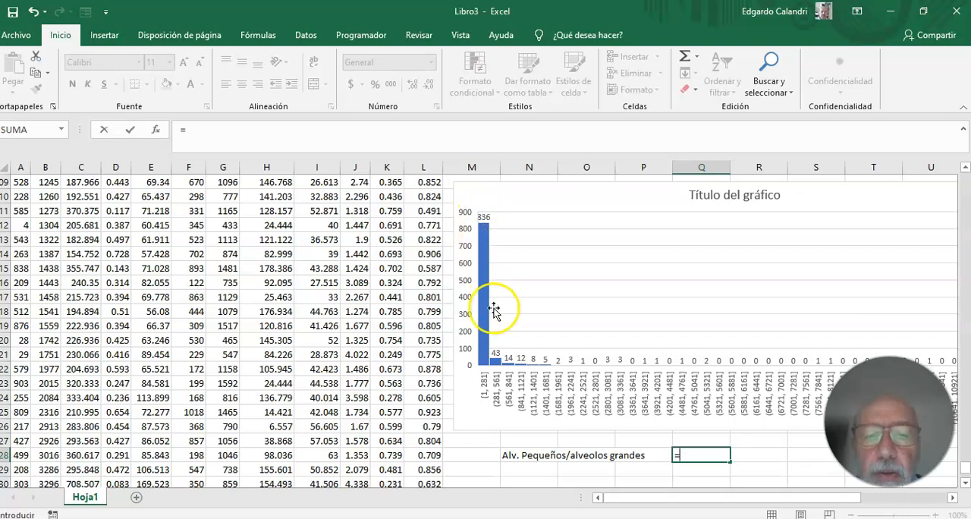
pyautogui.moveTo(477, 287)
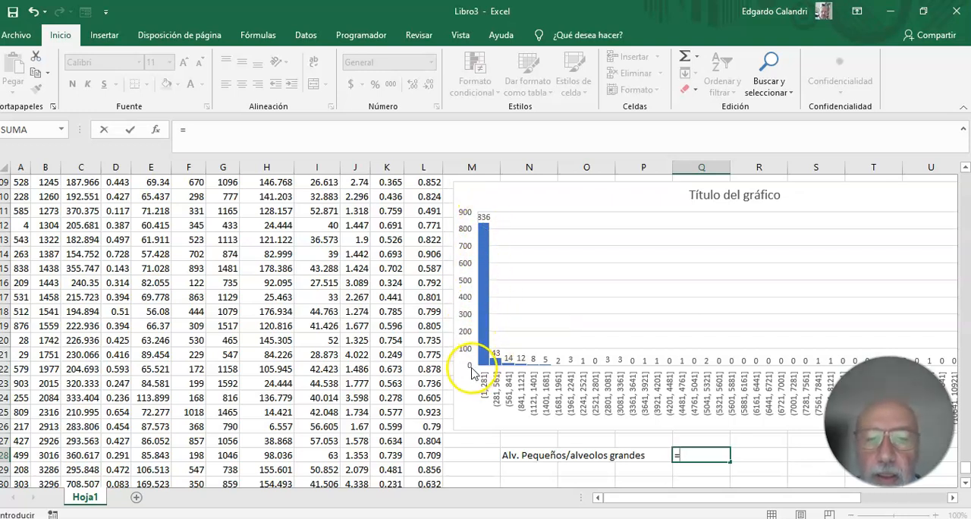
pyautogui.click(486, 385)
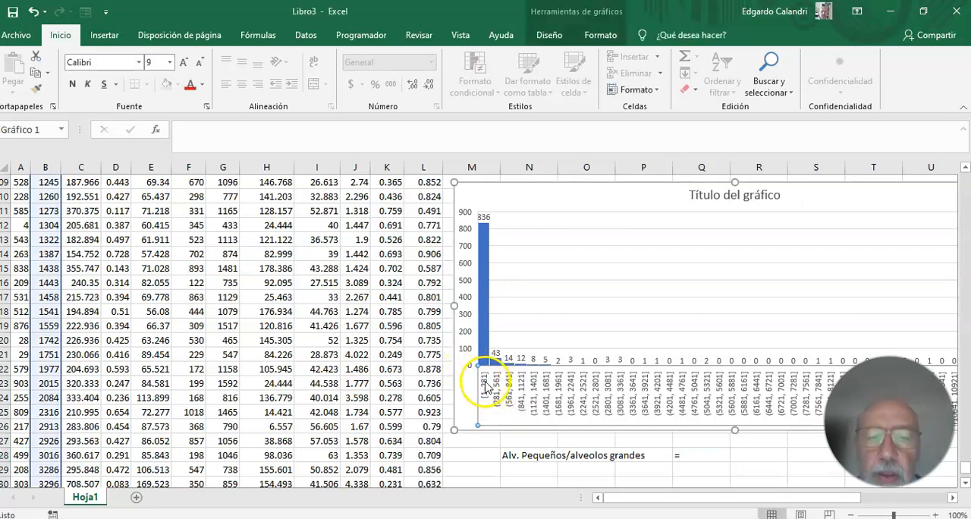
pyautogui.rightClick(486, 383)
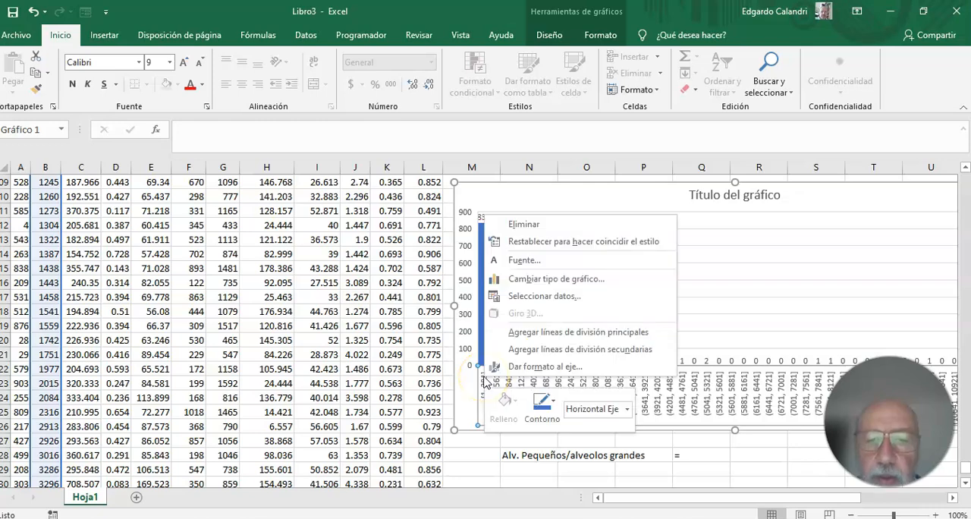
pyautogui.click(531, 301)
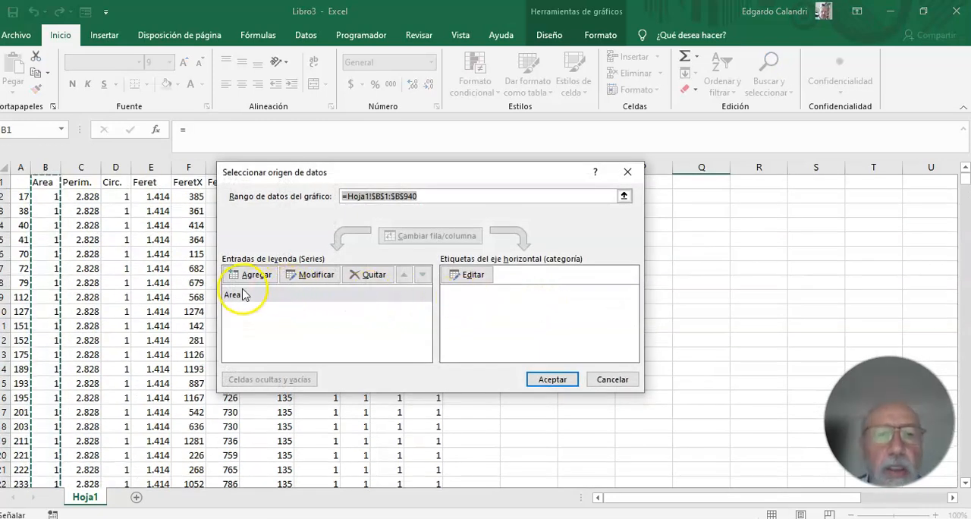
pyautogui.click(629, 173)
# Cut the histogram from the end of the data and paste it at cell M2, beside the first rows.
pyautogui.scroll(-5, 497, 426)
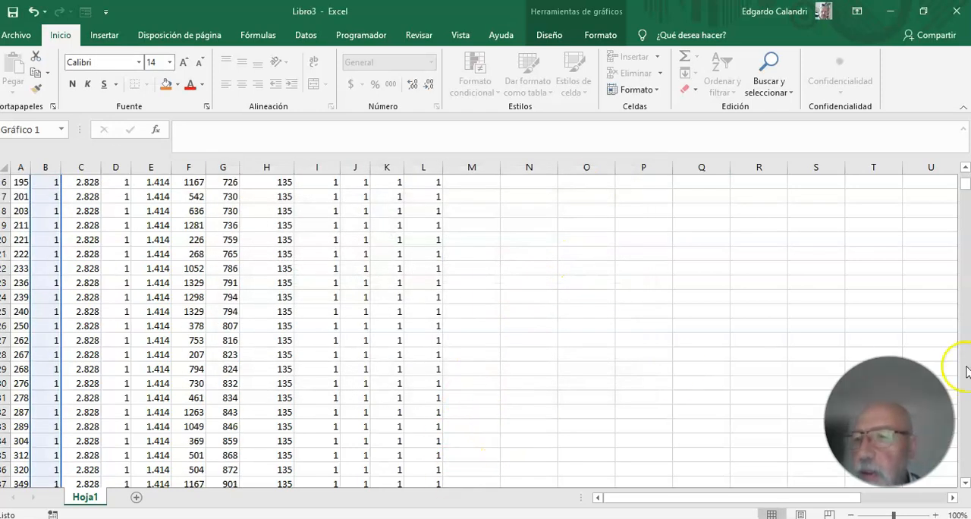
pyautogui.moveTo(964, 183); pyautogui.dragTo(961, 465)
pyautogui.click(35, 57)
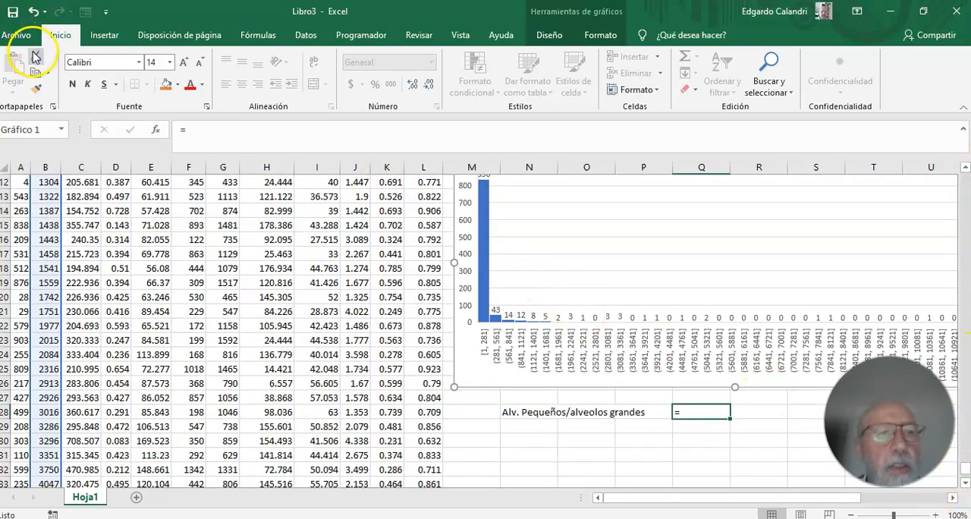
pyautogui.moveTo(965, 481); pyautogui.dragTo(966, 182)
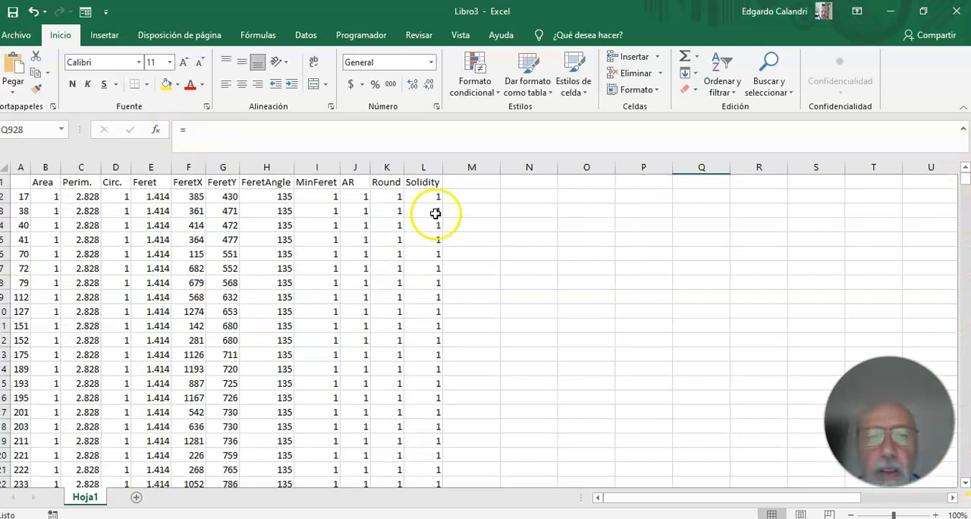
pyautogui.click(475, 197)
pyautogui.click(13, 67)
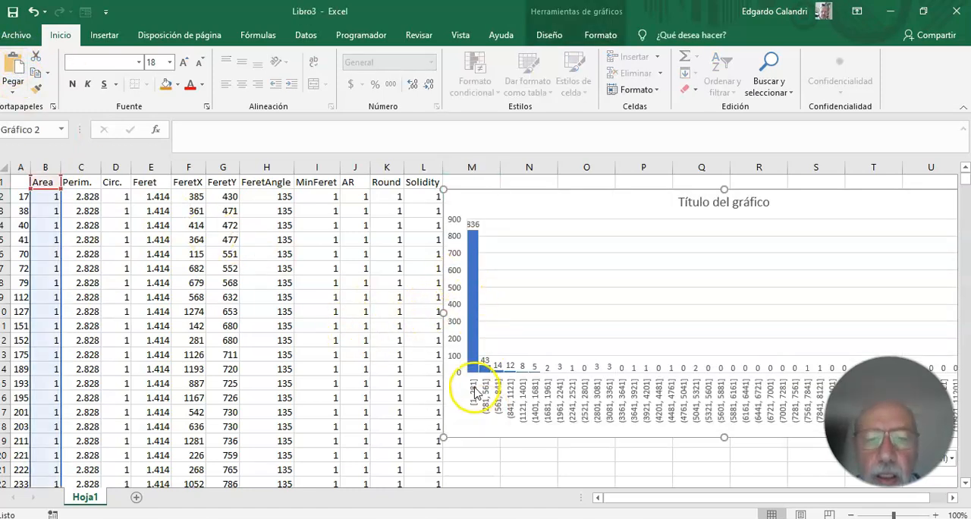
# Examine the format options of the histogram's horizontal axis, including bin ranges, number, effects, fill and line, and close them without changes.
pyautogui.click(488, 393)
pyautogui.rightClick(489, 393)
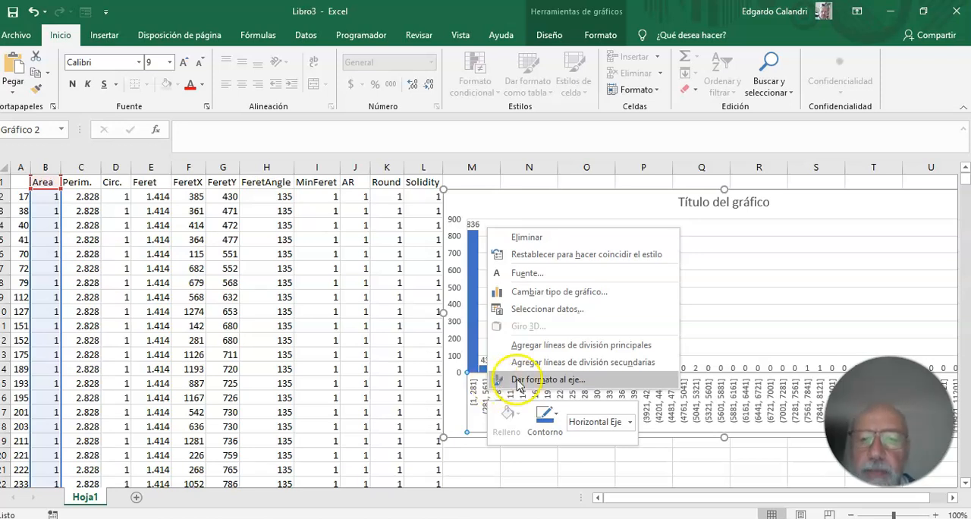
pyautogui.click(423, 385)
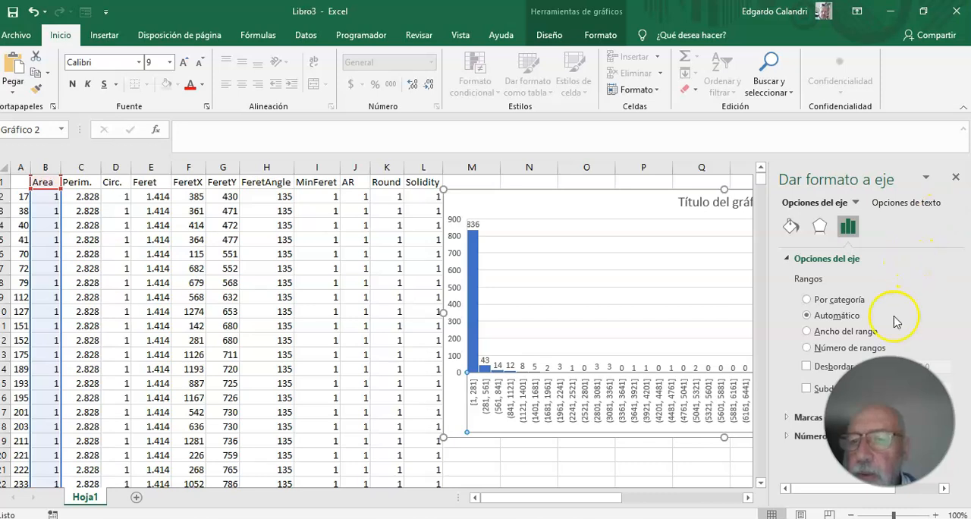
pyautogui.click(790, 437)
pyautogui.click(789, 437)
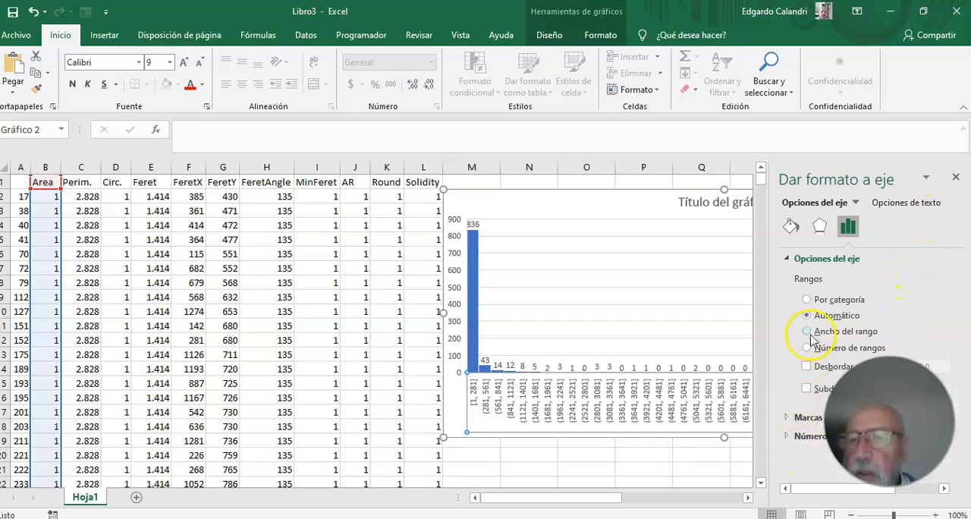
pyautogui.click(820, 226)
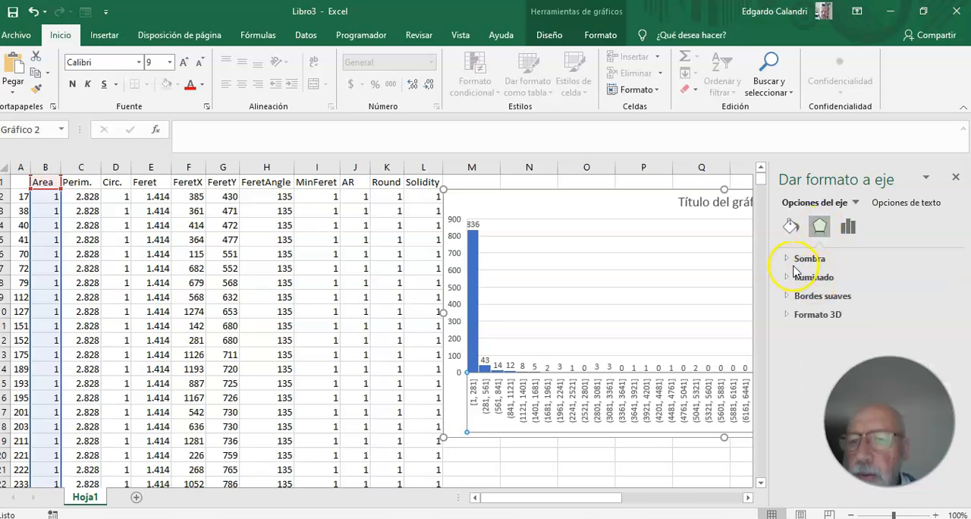
pyautogui.click(789, 231)
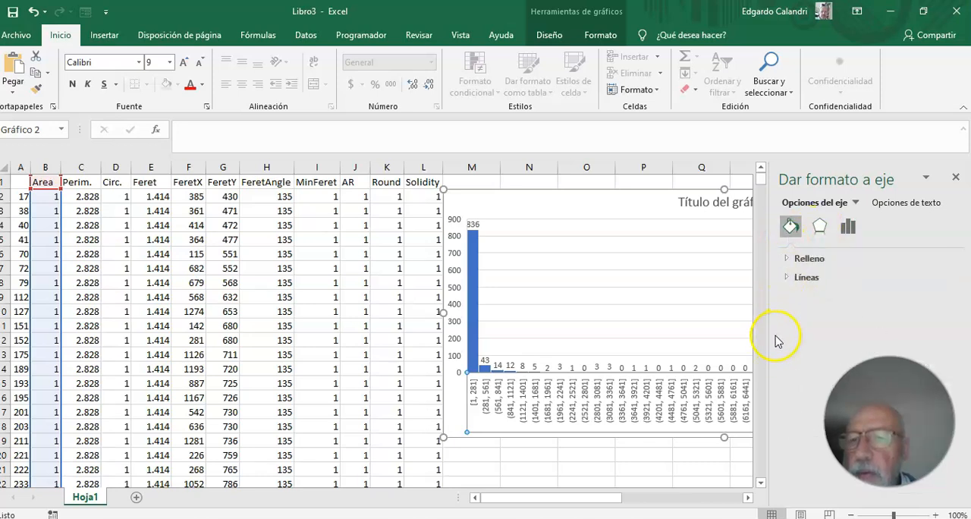
pyautogui.click(848, 226)
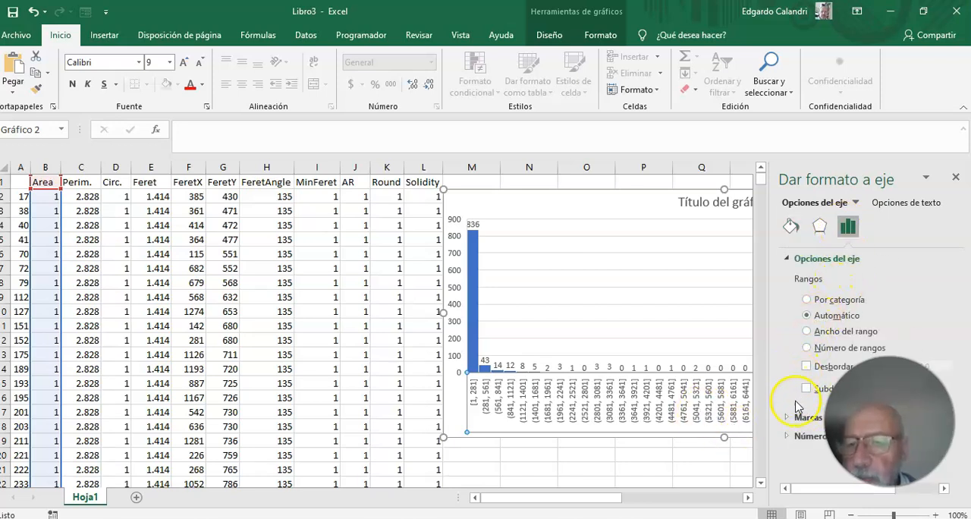
pyautogui.click(955, 176)
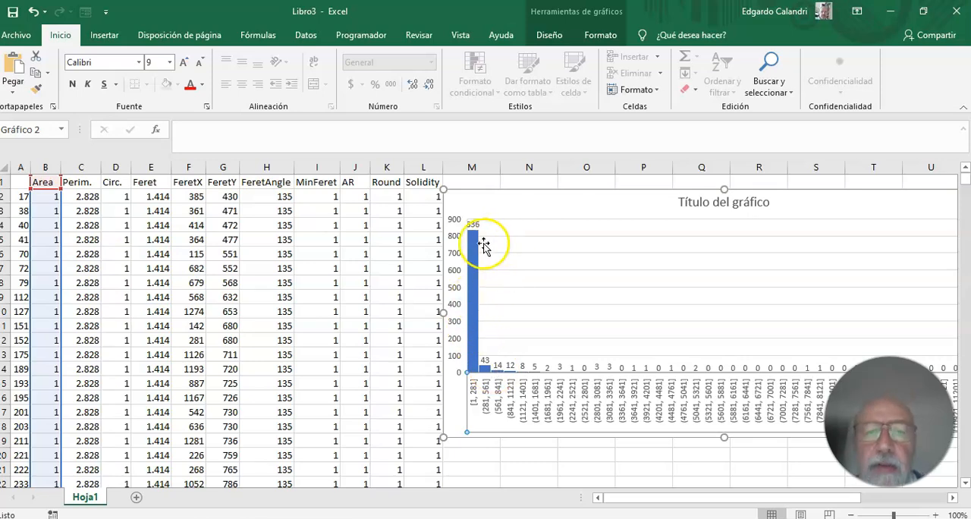
# Move the pasted histogram slightly upward so that it starts at row 1 beside the table headers.
pyautogui.moveTo(473, 231)
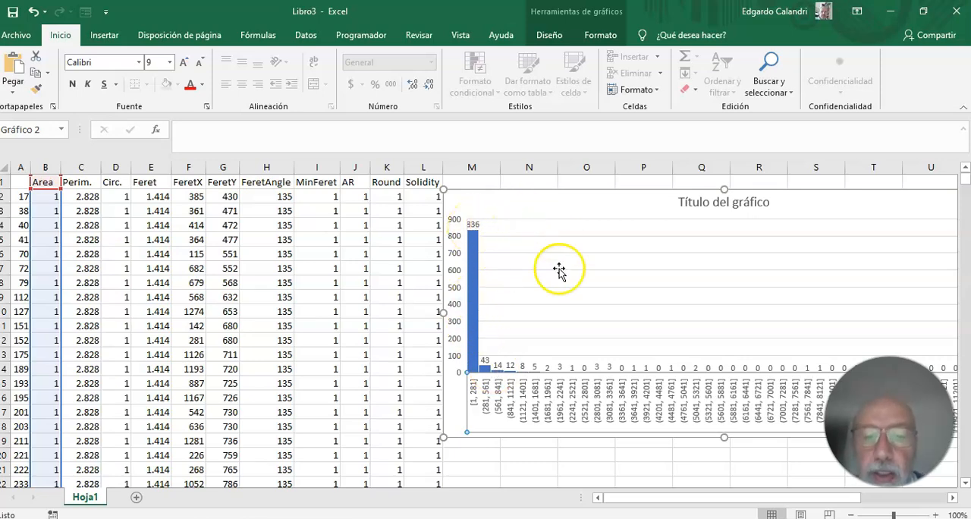
pyautogui.scroll(-3, 557, 336)
pyautogui.scroll(3, 556, 336)
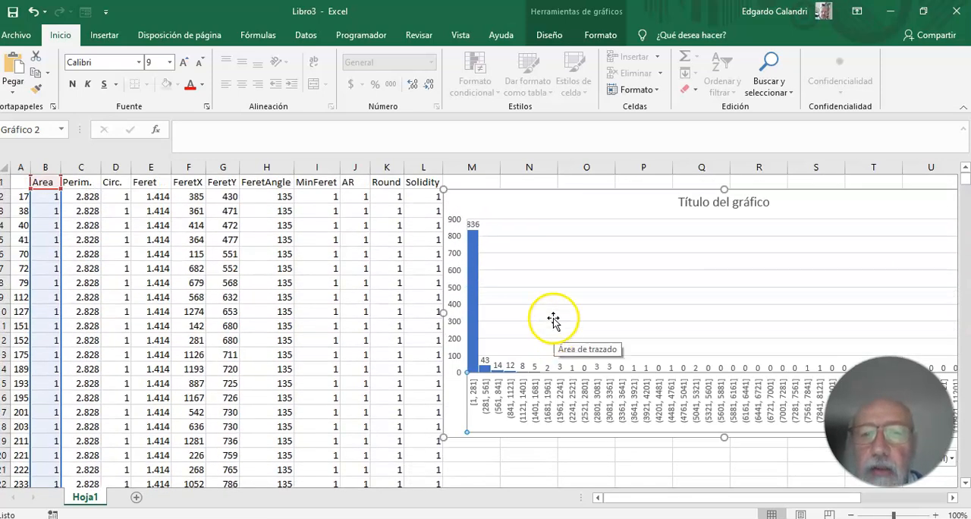
pyautogui.moveTo(523, 196)
pyautogui.mouseDown()
pyautogui.moveTo(499, 160)
pyautogui.moveTo(531, 185)
pyautogui.mouseUp()
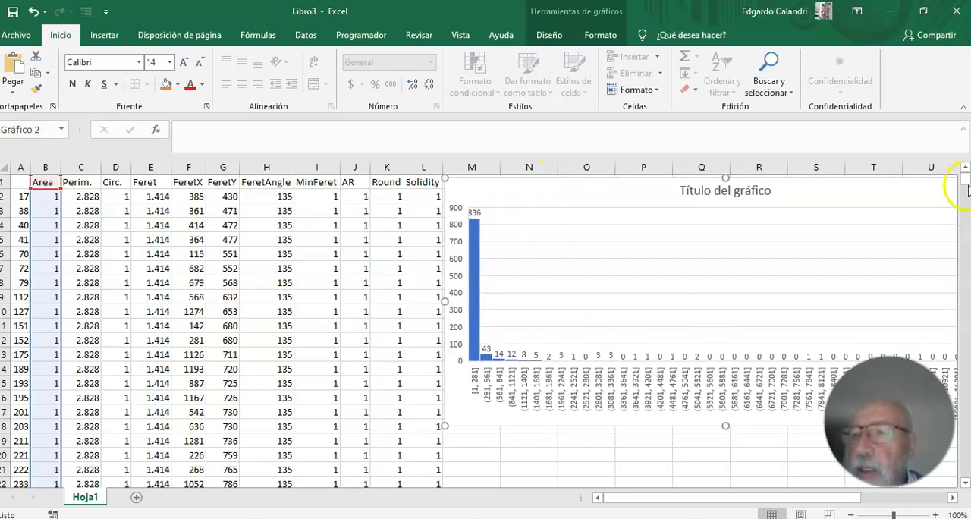
# Move the alveoli ratio label from cell N928 to cell O19, just below the histogram, and right-align it.
pyautogui.moveTo(965, 186); pyautogui.dragTo(964, 471)
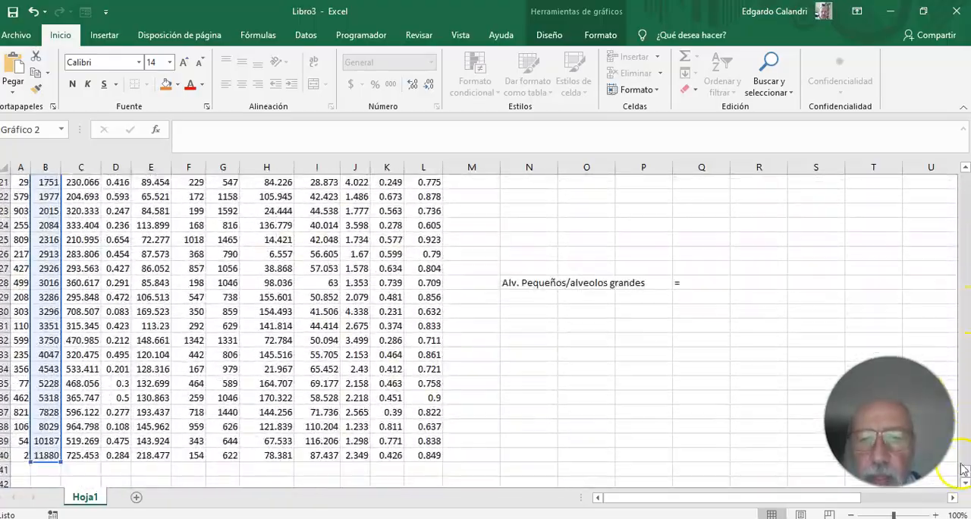
pyautogui.click(554, 280)
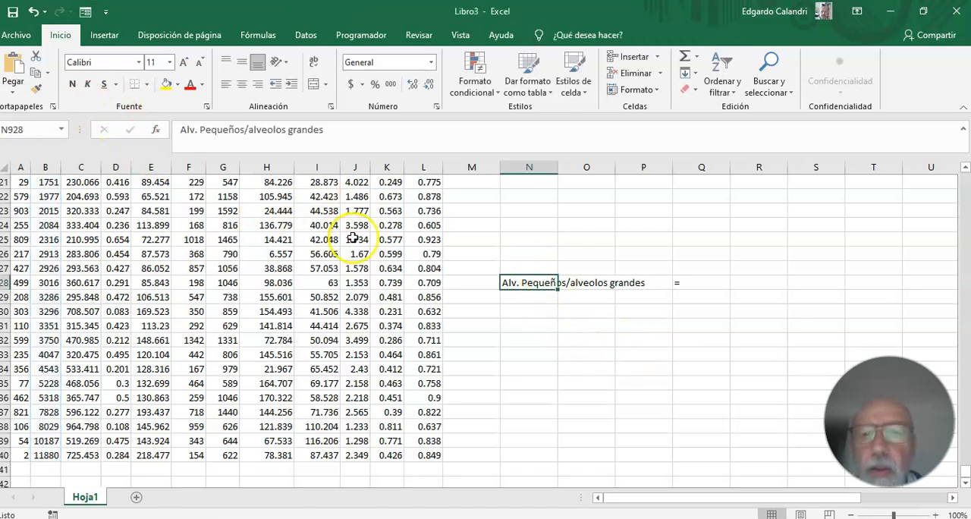
pyautogui.click(35, 56)
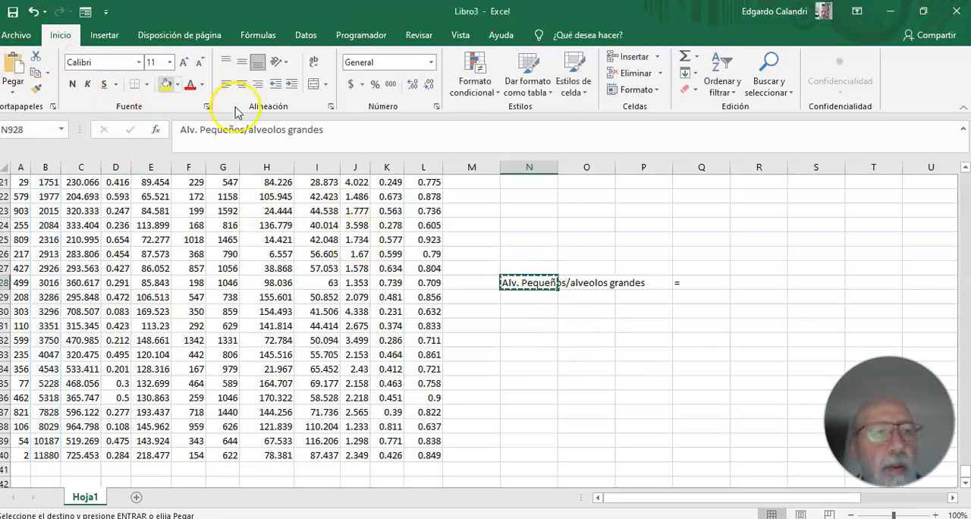
pyautogui.click(967, 451)
pyautogui.moveTo(967, 451); pyautogui.dragTo(967, 174)
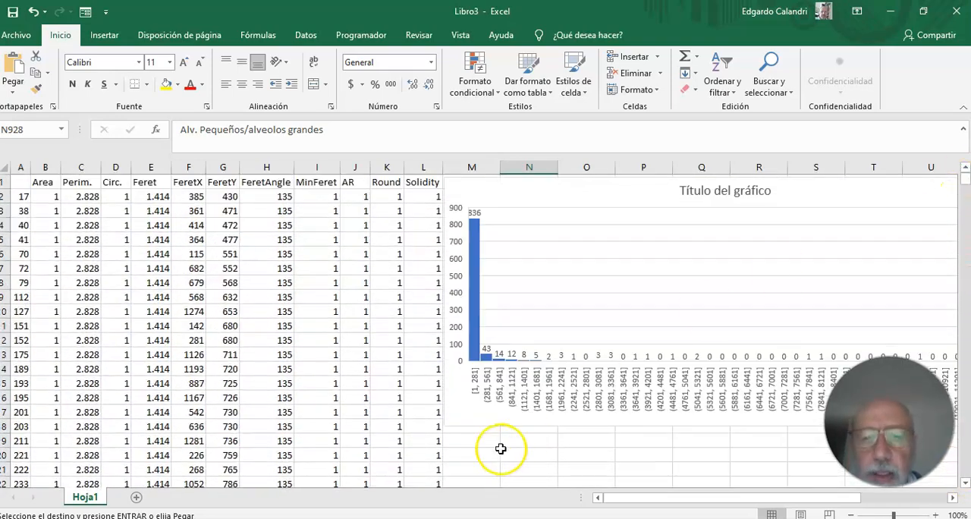
pyautogui.click(506, 443)
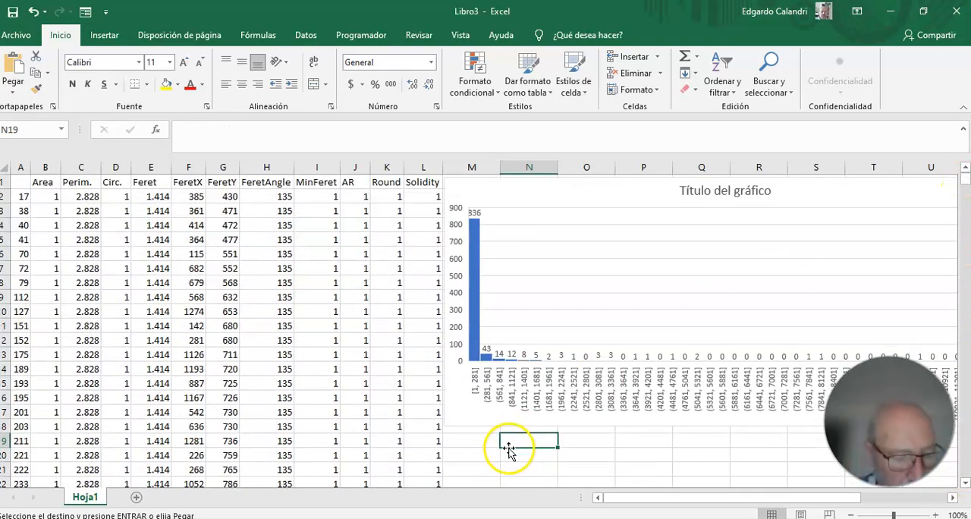
pyautogui.press('Return')
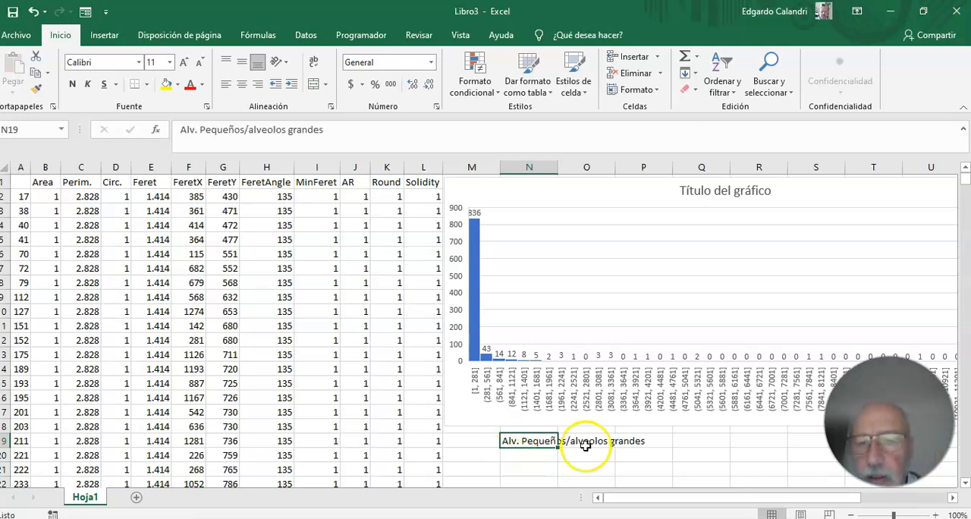
pyautogui.click(258, 83)
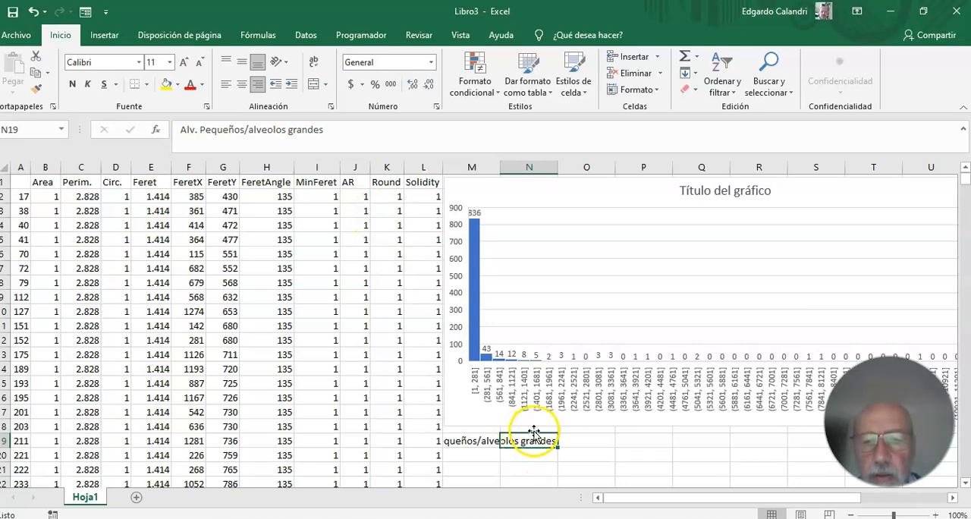
pyautogui.moveTo(536, 434); pyautogui.dragTo(561, 436)
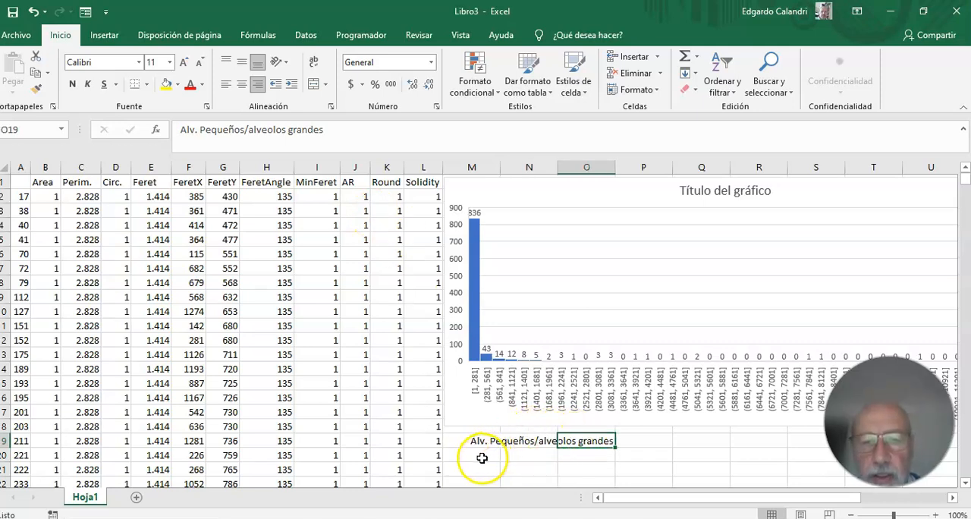
# Enter the formula =836/(43+14+12+8+5+2+3+1+3+3+1+1+2+1+1+1) in cell P19, beside the ratio label.
pyautogui.click(641, 441)
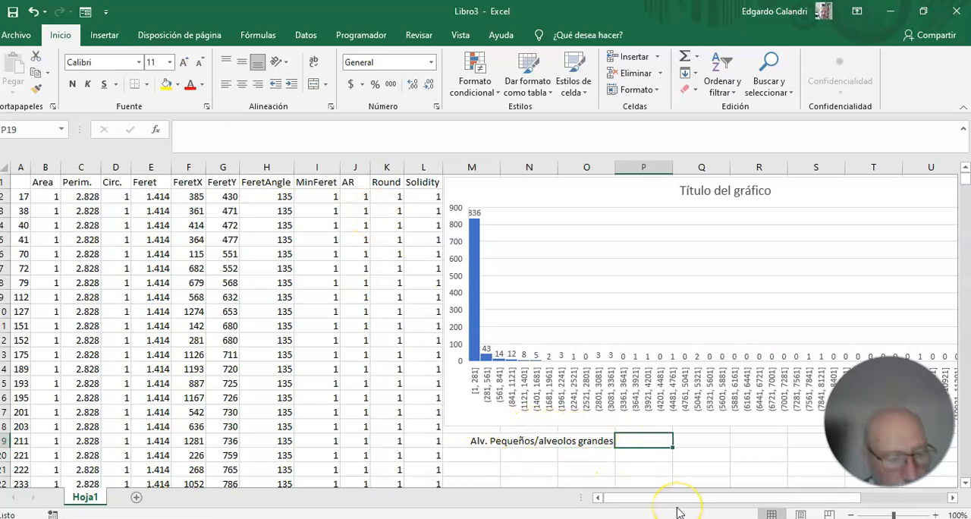
pyautogui.write('=')
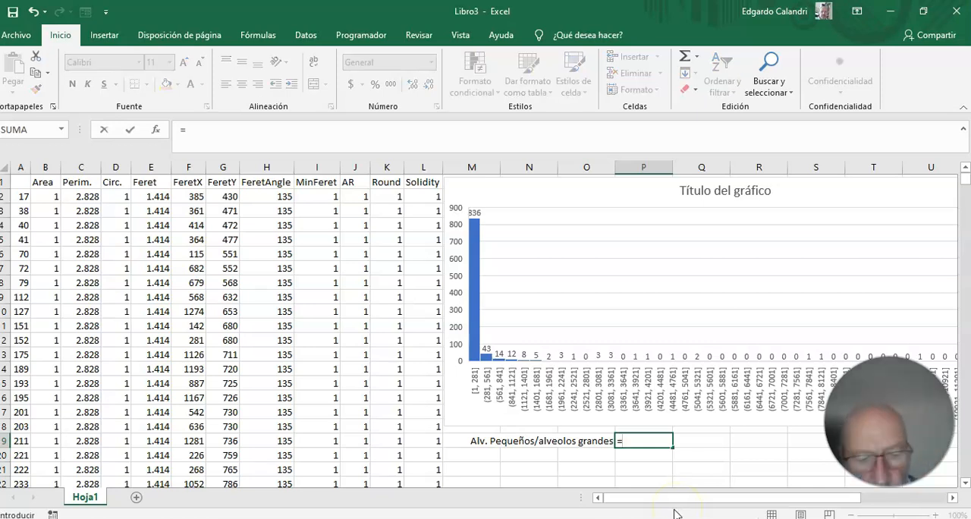
pyautogui.write('836/')
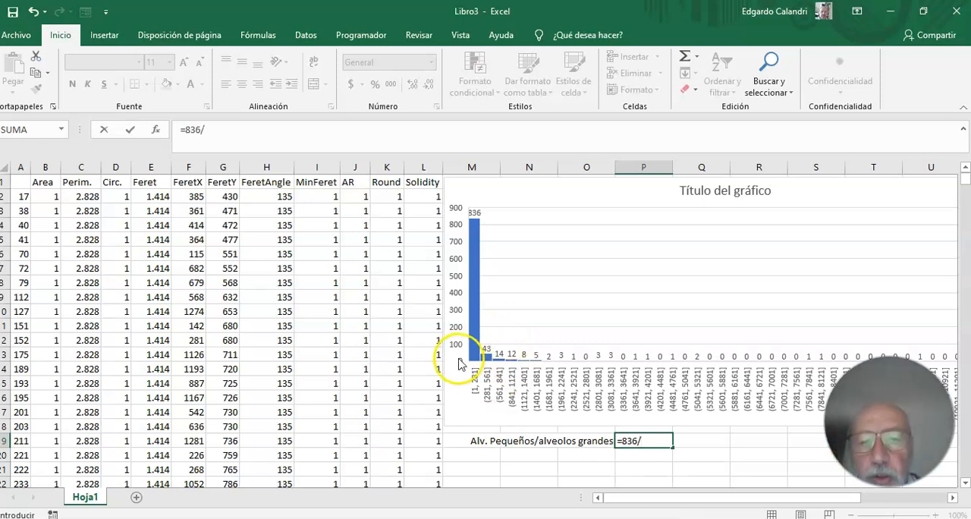
pyautogui.moveTo(508, 365)
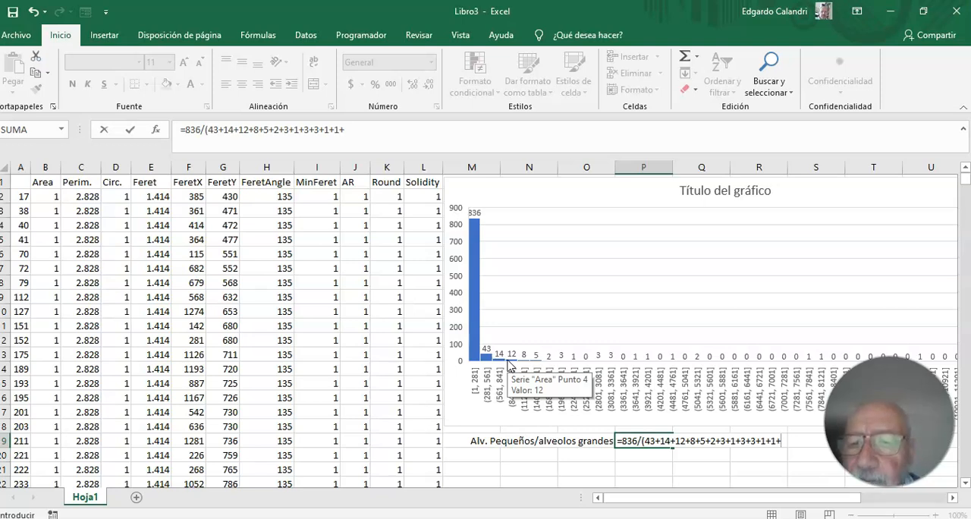
pyautogui.write('2+1+1+1')
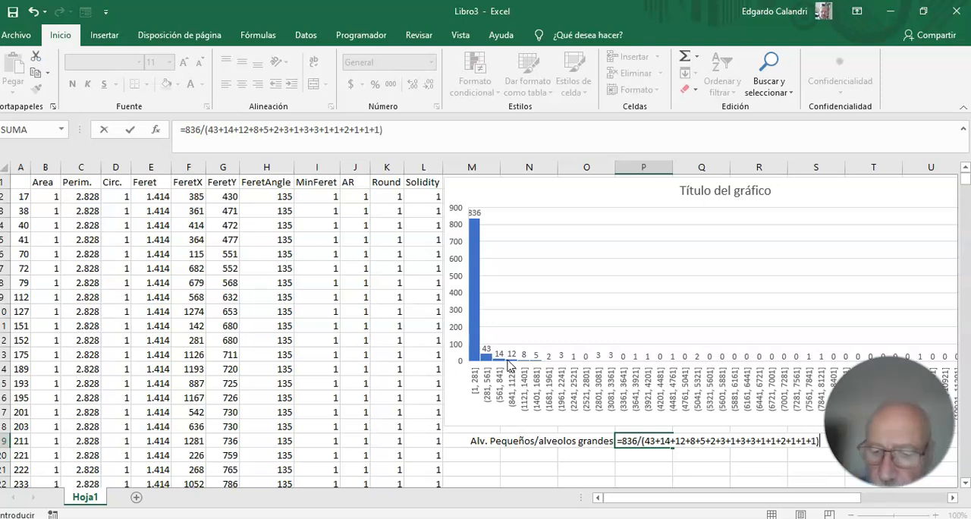
pyautogui.press('Return')
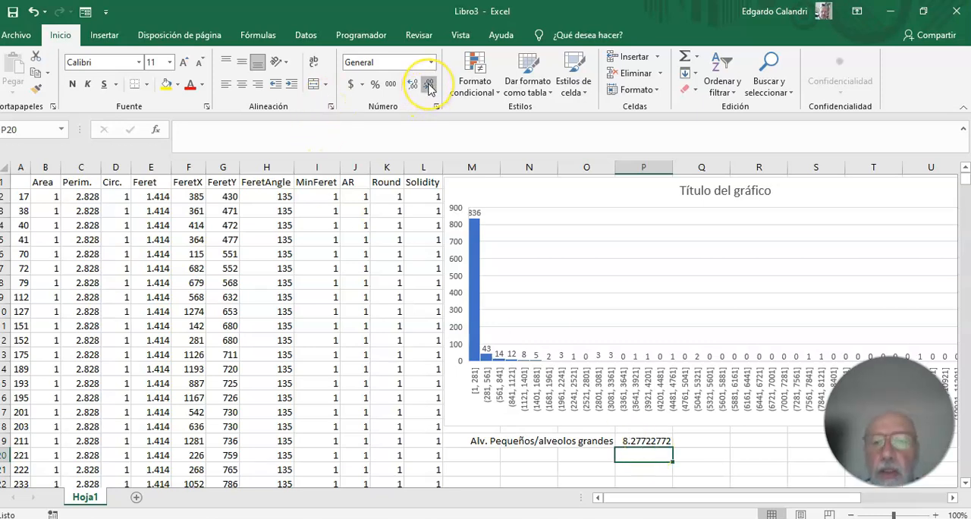
# Format the ratio in cell P19 to show one decimal place and center it horizontally.
pyautogui.click(641, 442)
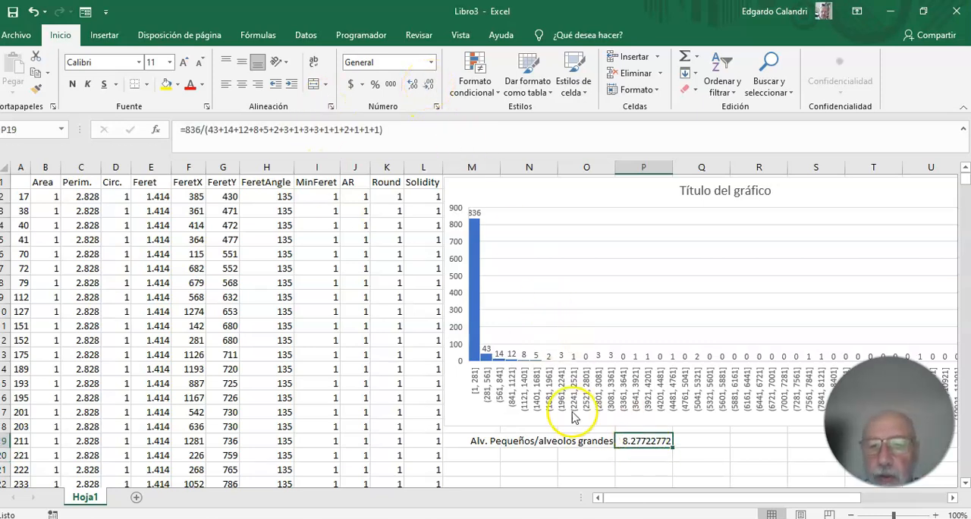
pyautogui.click(430, 85)
pyautogui.click(431, 85)
pyautogui.click(431, 85)
pyautogui.click(431, 85)
pyautogui.click(430, 85)
pyautogui.click(431, 85)
pyautogui.click(430, 85)
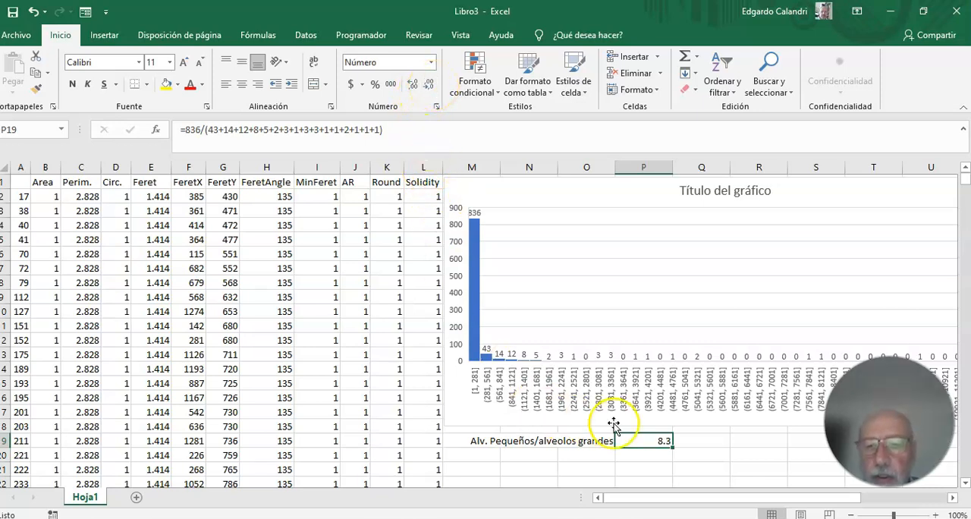
pyautogui.click(241, 85)
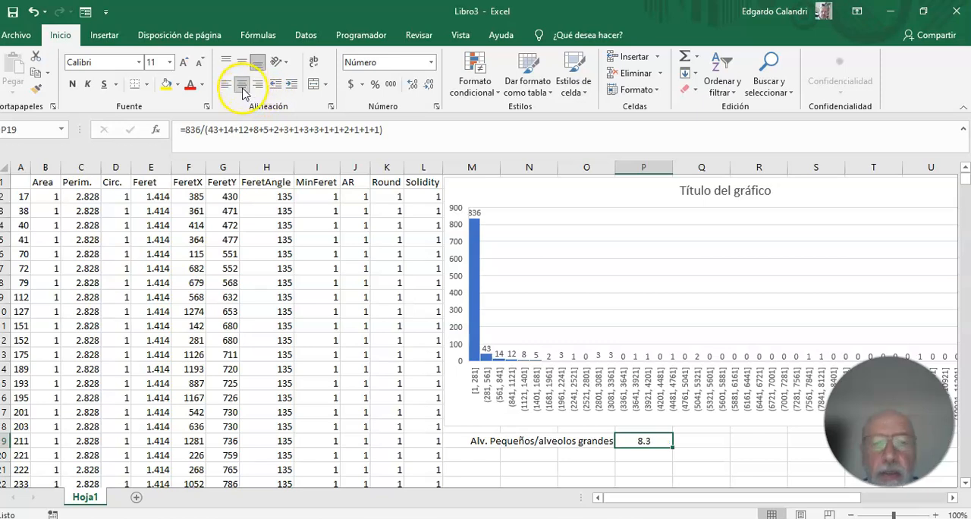
# Copy the alveoli ratio label from cell O19 to cell O21 and clear the copy selection.
pyautogui.click(647, 456)
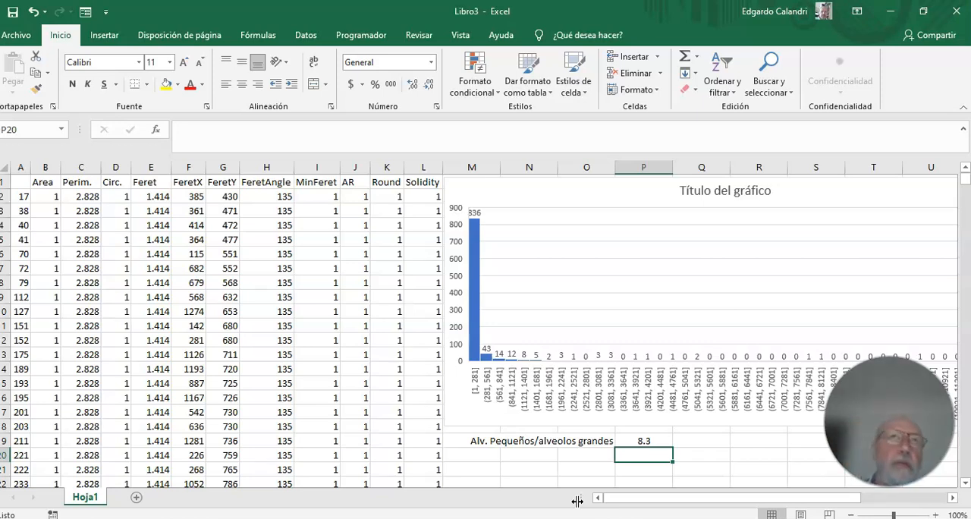
pyautogui.click(506, 459)
pyautogui.click(568, 455)
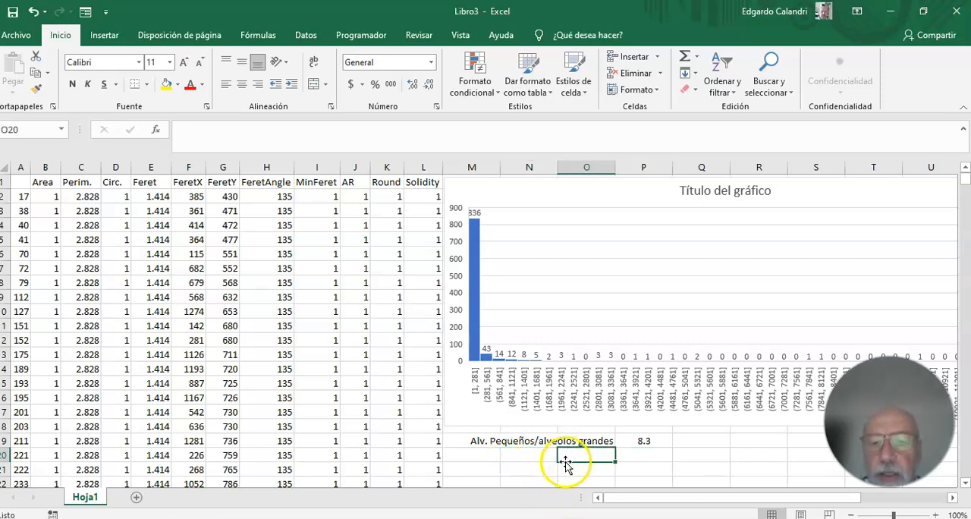
pyautogui.click(560, 444)
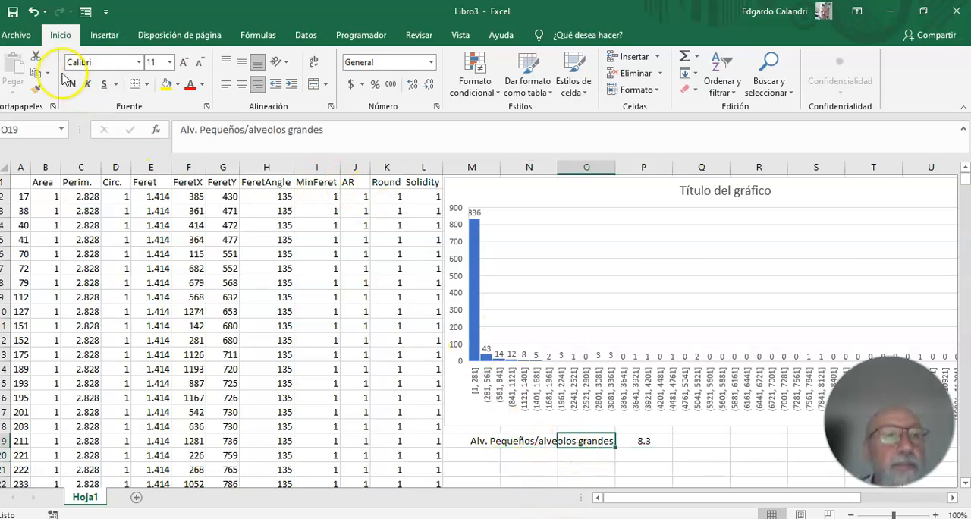
pyautogui.click(35, 74)
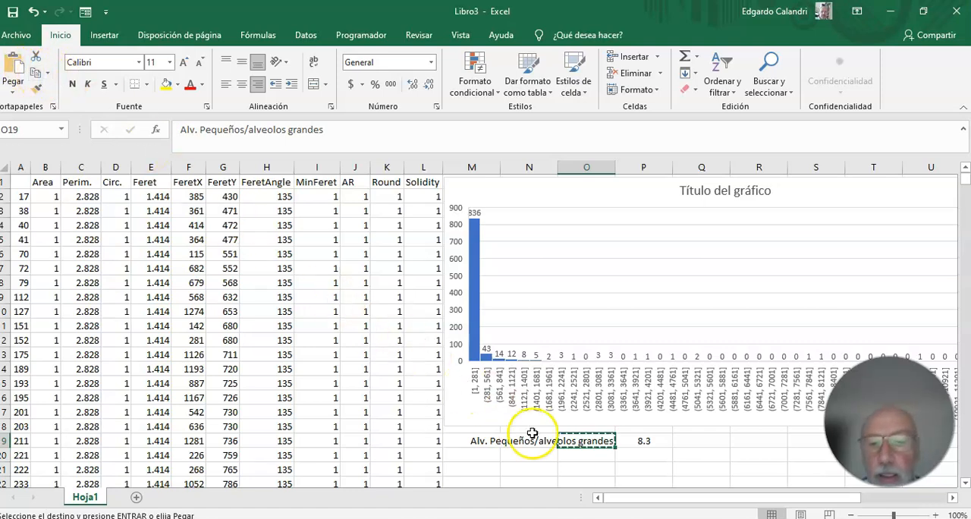
pyautogui.click(592, 467)
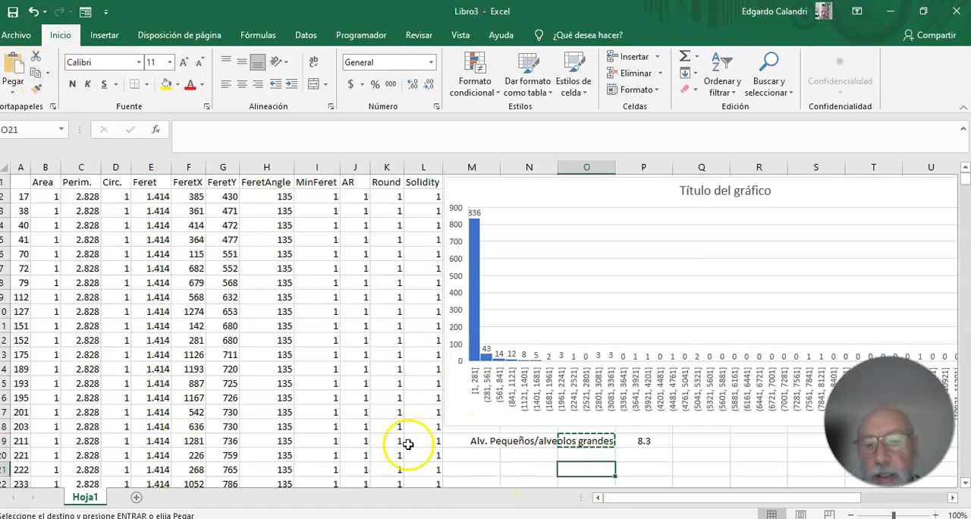
pyautogui.click(15, 67)
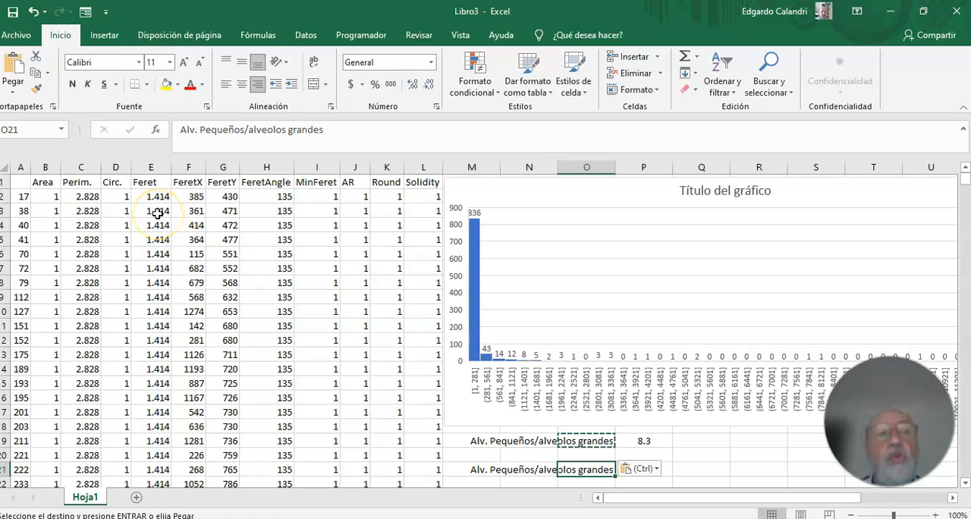
pyautogui.click(706, 468)
pyautogui.press('Escape')
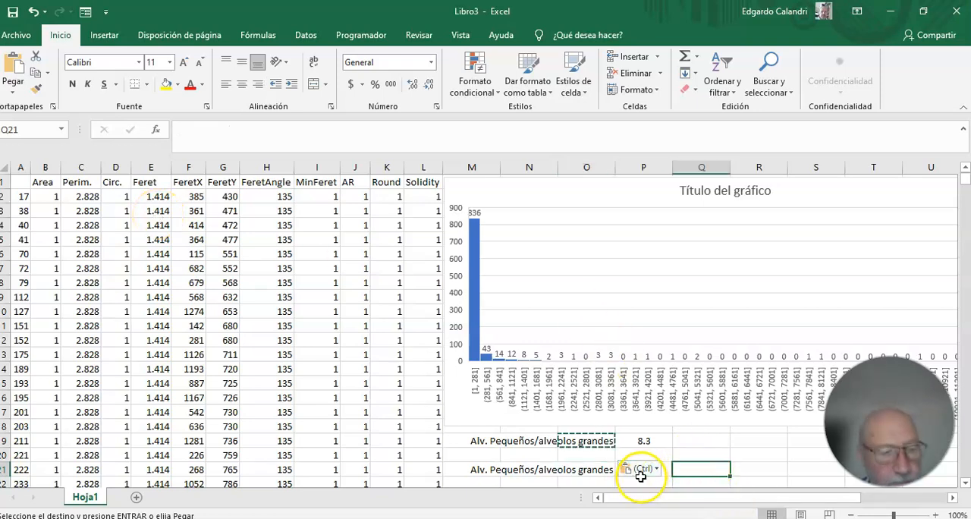
# Enter a SUMA formula in cell P21 that adds the small alveoli areas in range B2:B837.
pyautogui.click(639, 472)
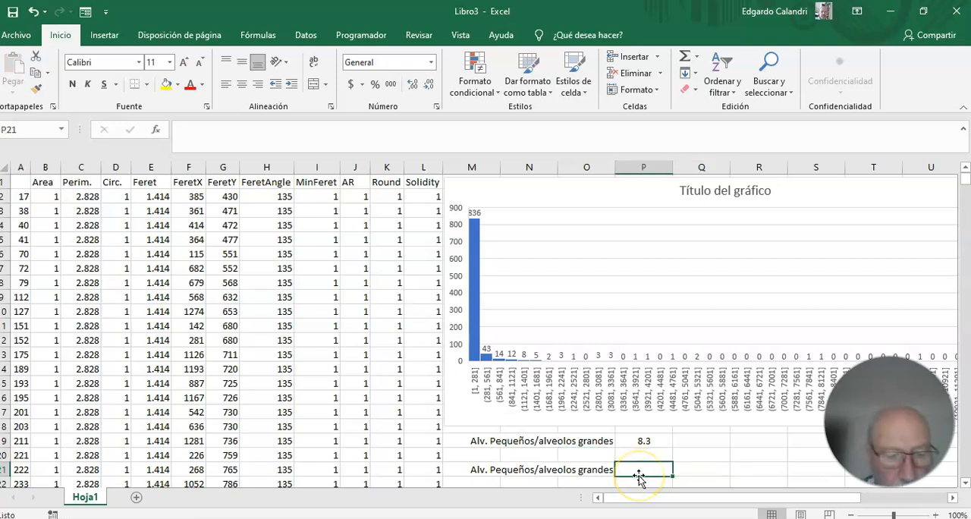
pyautogui.write('=')
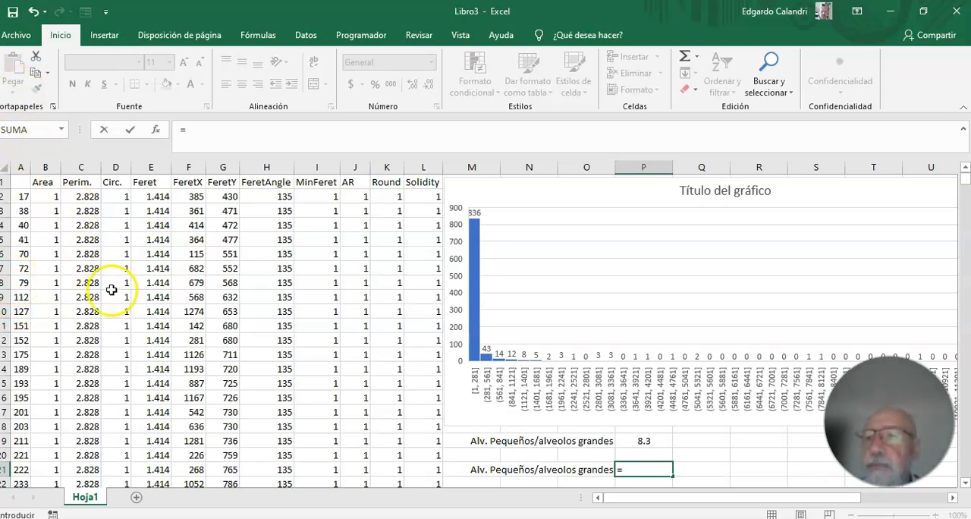
pyautogui.click(19, 129)
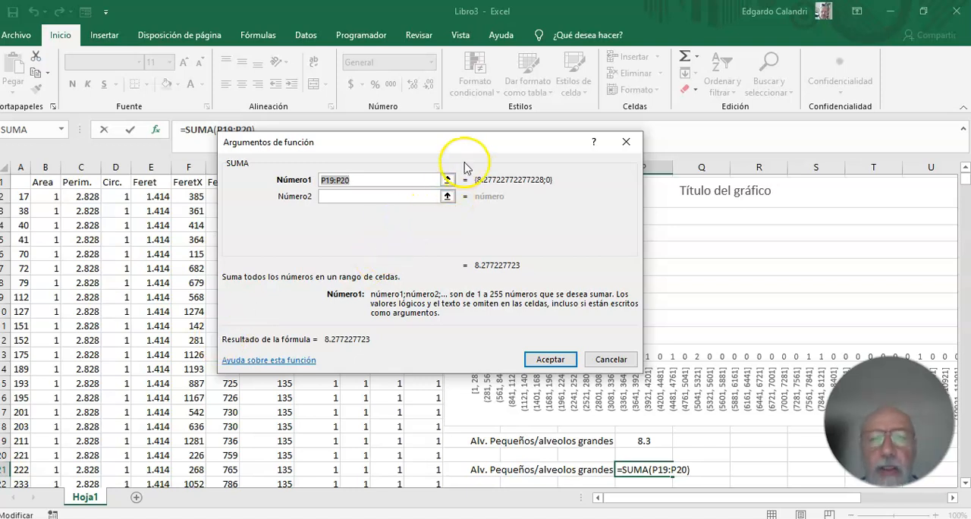
pyautogui.moveTo(464, 149); pyautogui.dragTo(566, 66)
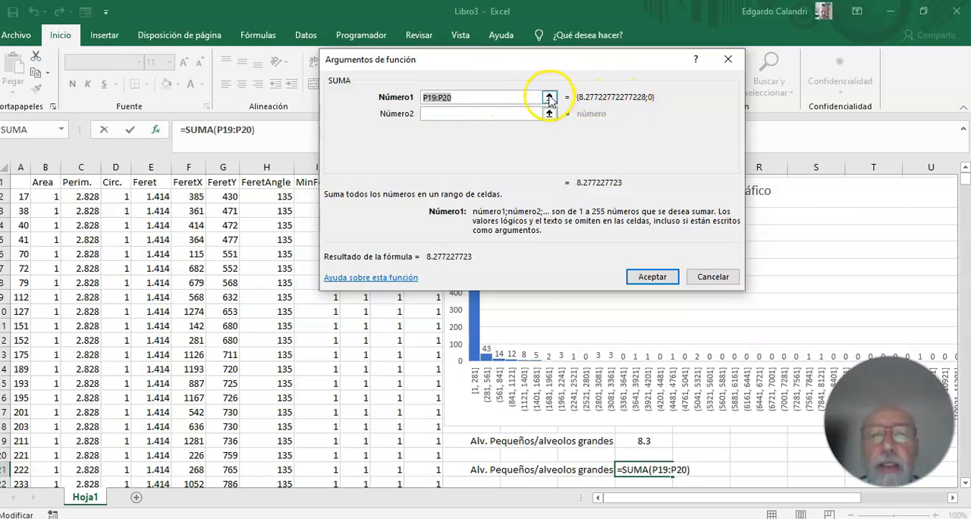
pyautogui.click(549, 97)
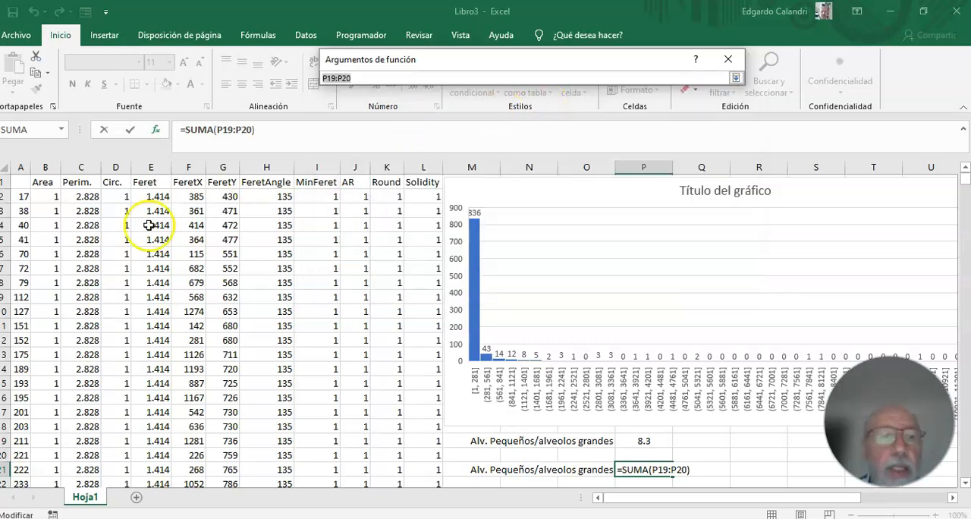
pyautogui.moveTo(48, 197); pyautogui.dragTo(42, 455)
pyautogui.moveTo(45, 501); pyautogui.dragTo(46, 501)
pyautogui.moveTo(61, 467); pyautogui.dragTo(49, 239)
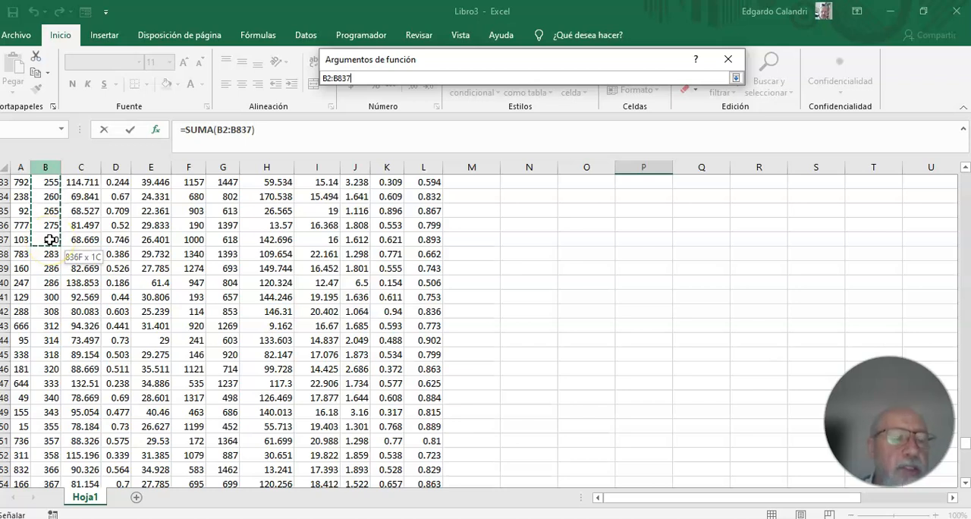
pyautogui.moveTo(49, 240); pyautogui.dragTo(49, 240)
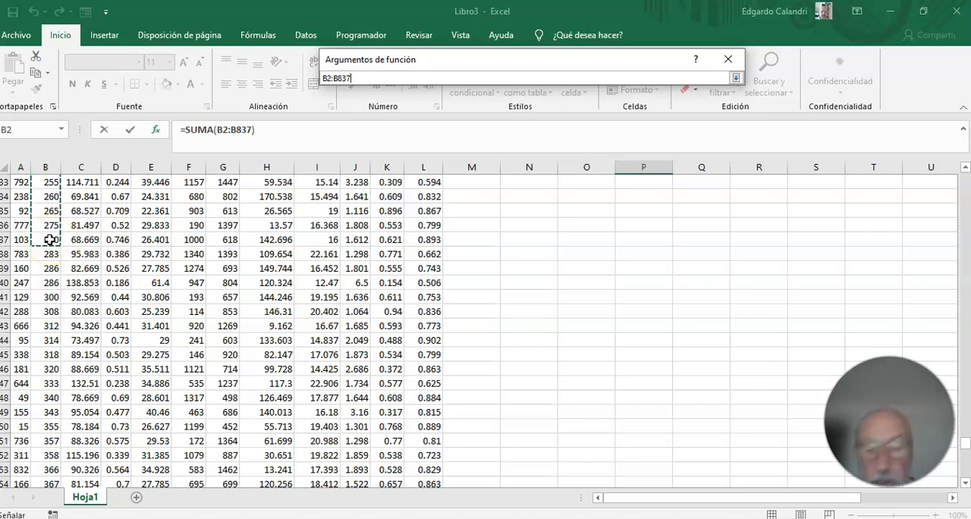
pyautogui.press('Return')
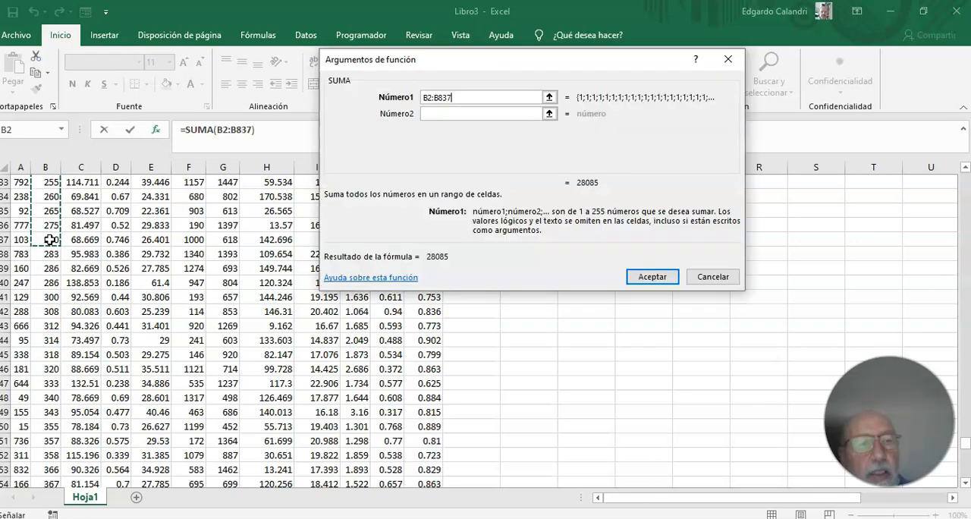
pyautogui.press('Return')
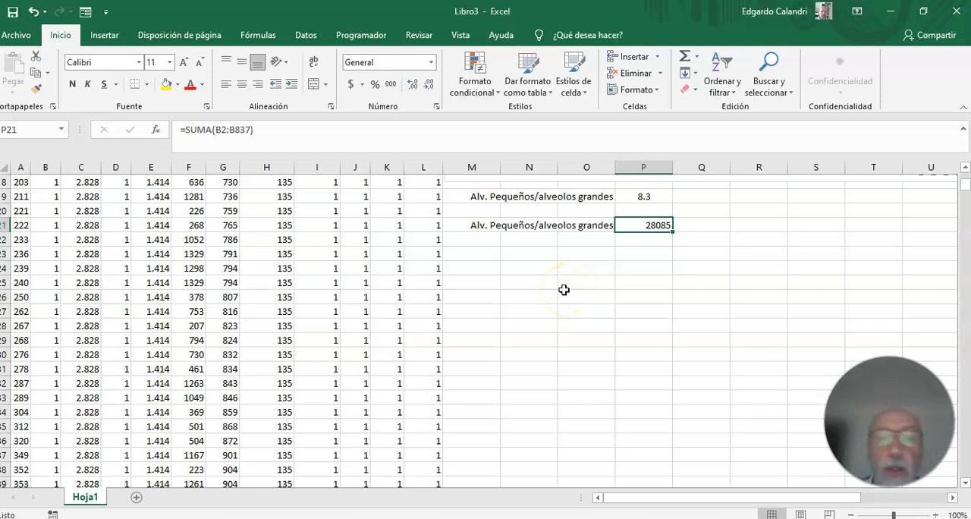
# Extend the formula in cell P21 with a division by a second SUMA function and open its arguments.
pyautogui.click(295, 133)
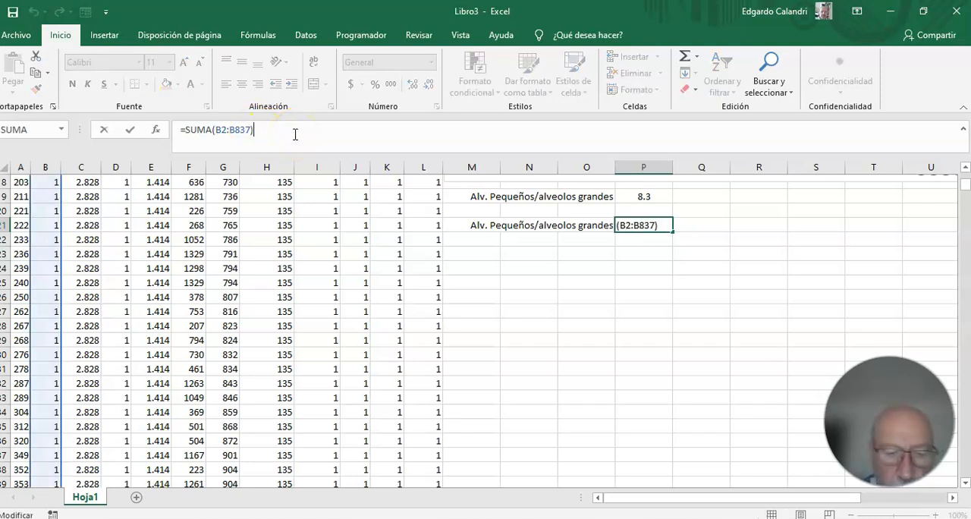
pyautogui.write('/')
pyautogui.click(281, 130)
pyautogui.click(15, 129)
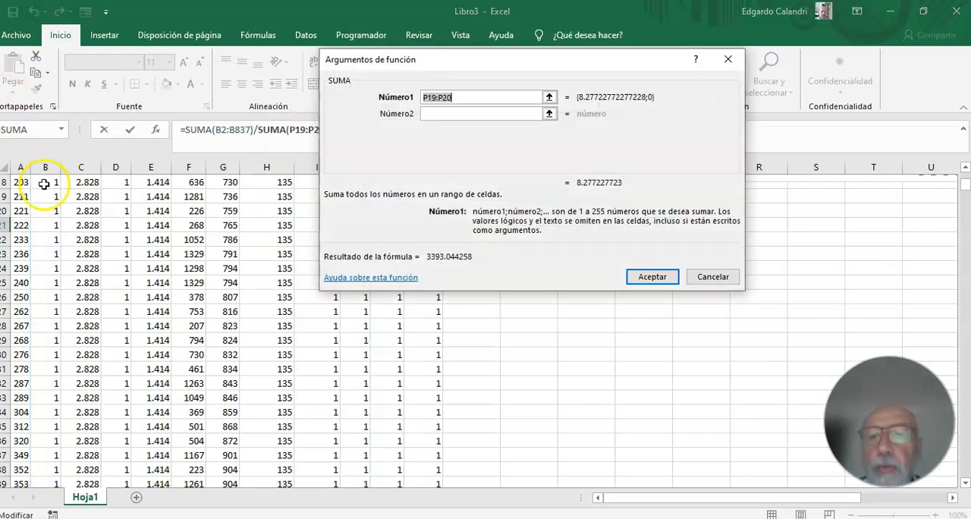
# Set the second SUMA's range to the large alveoli areas in B838:B940 and accept the formula.
pyautogui.click(547, 97)
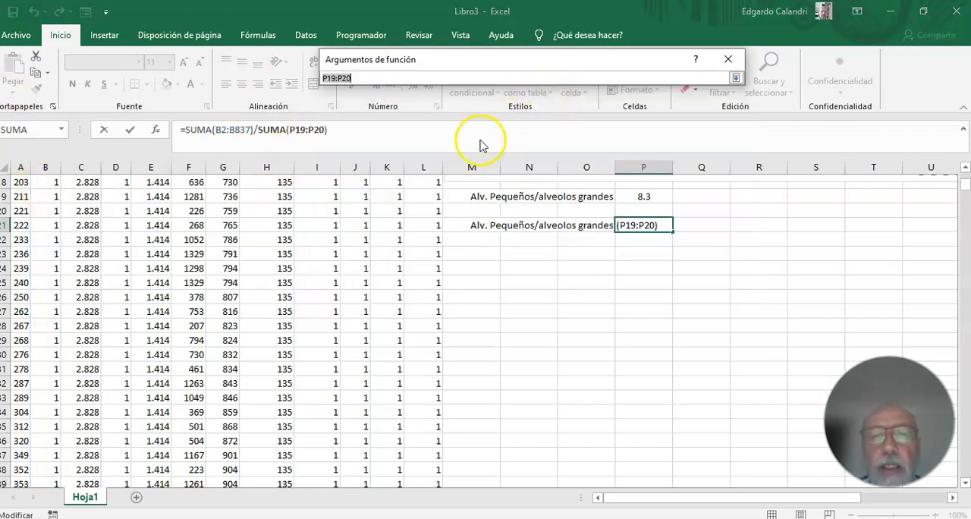
pyautogui.moveTo(967, 187); pyautogui.dragTo(966, 445)
pyautogui.scroll(6, 94, 264)
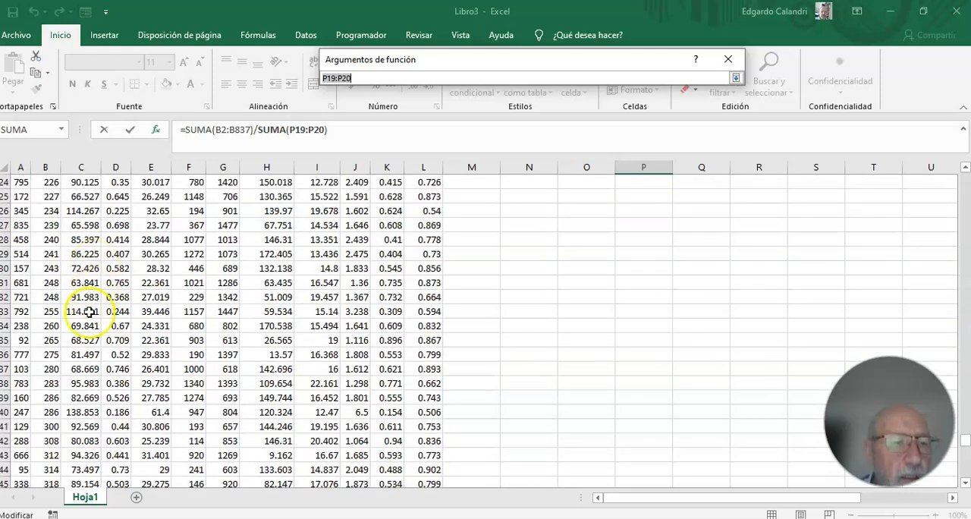
pyautogui.moveTo(51, 387); pyautogui.dragTo(48, 455)
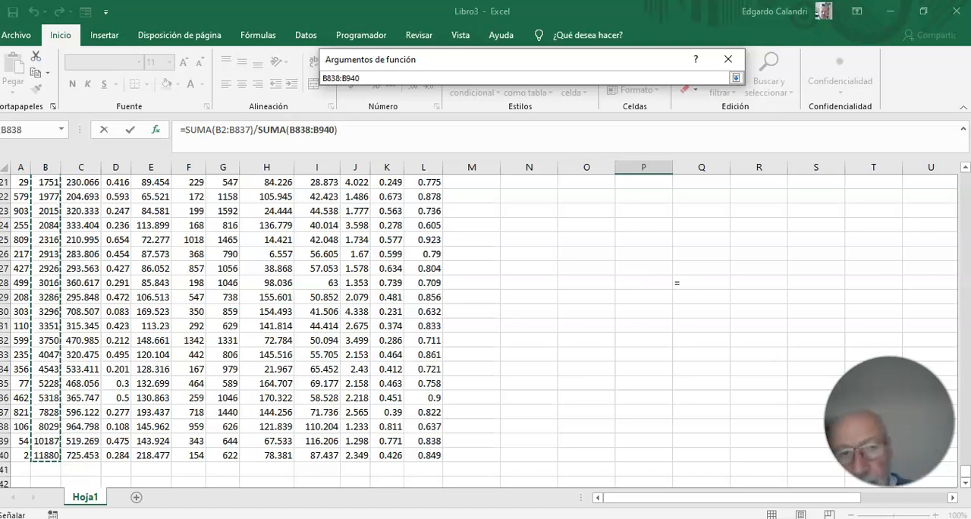
pyautogui.press('Return')
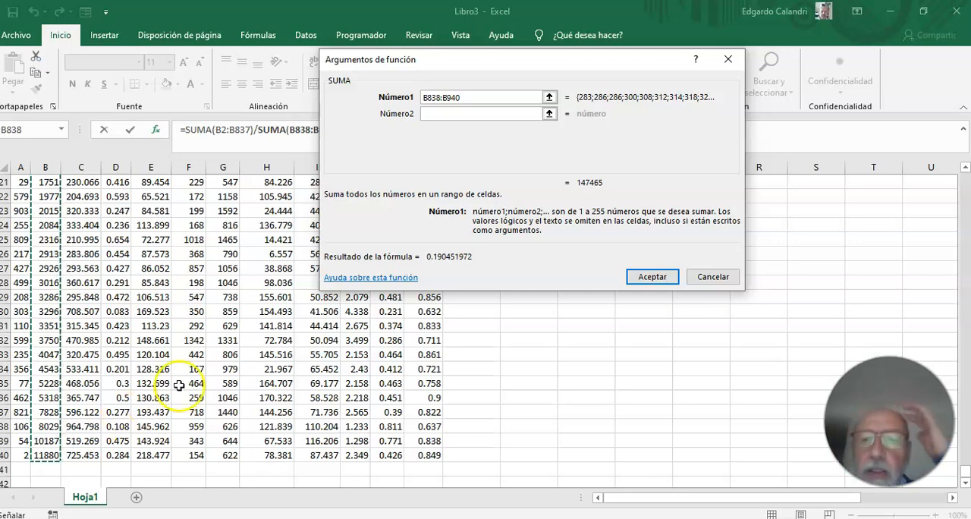
pyautogui.click(654, 278)
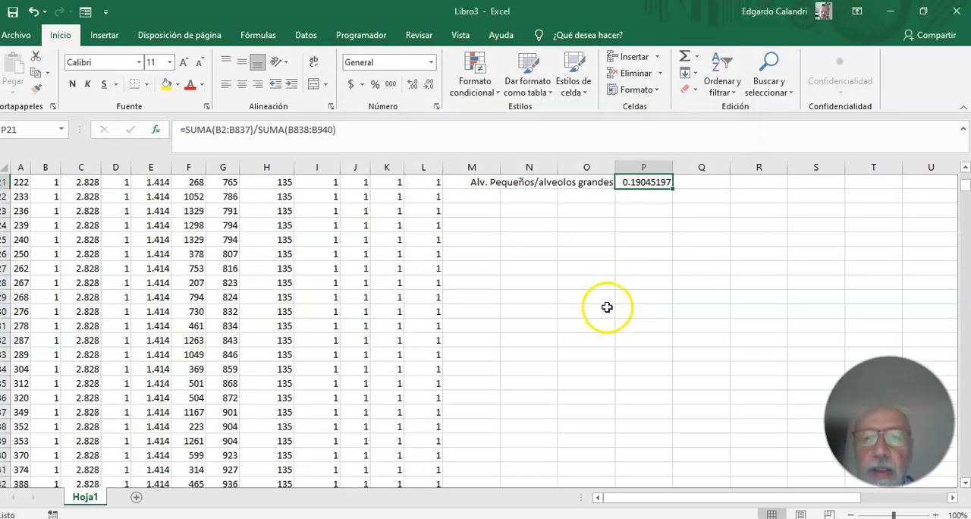
# Format the area ratio in cell P21 to show two decimal places and center it horizontally.
pyautogui.scroll(4, 636, 288)
pyautogui.scroll(1, 636, 289)
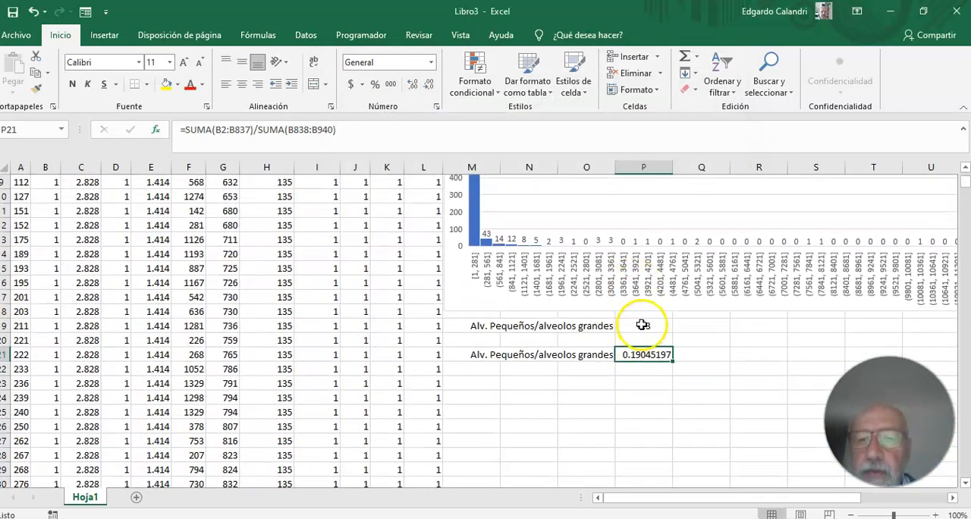
pyautogui.click(429, 85)
pyautogui.click(429, 84)
pyautogui.click(429, 85)
pyautogui.click(429, 84)
pyautogui.click(428, 84)
pyautogui.click(429, 85)
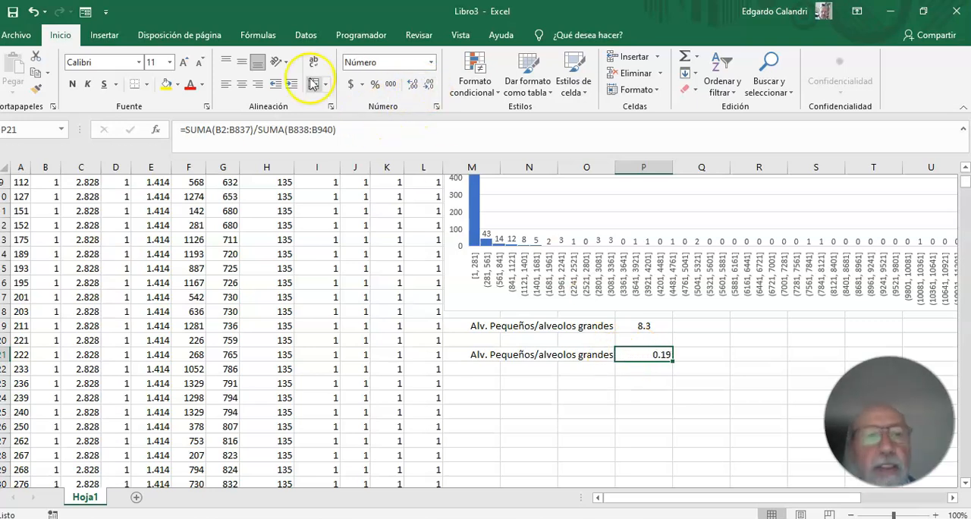
pyautogui.click(243, 87)
pyautogui.click(644, 409)
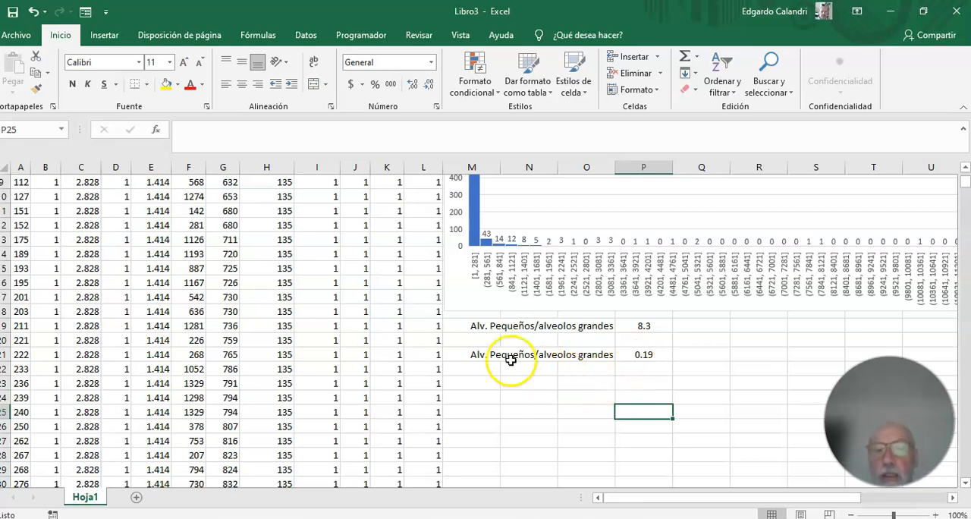
pyautogui.click(651, 355)
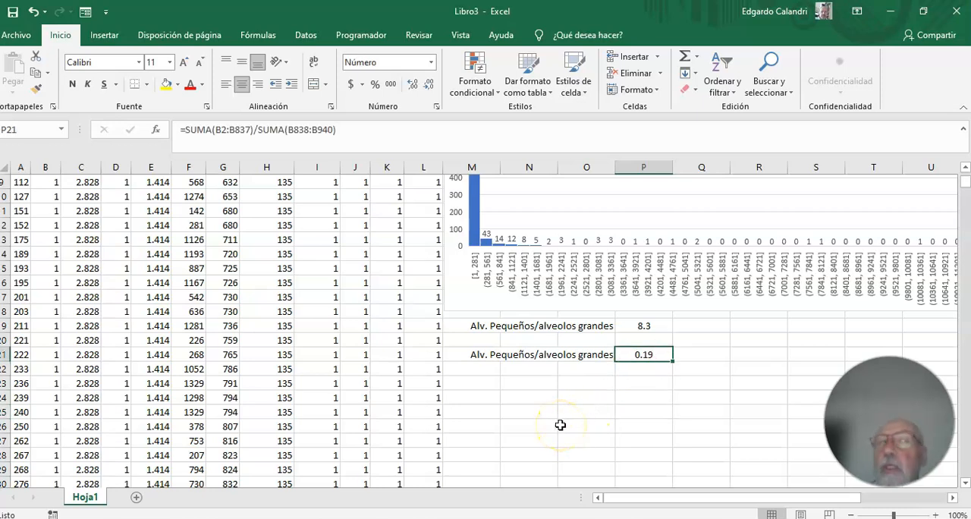
pyautogui.scroll(2, 560, 425)
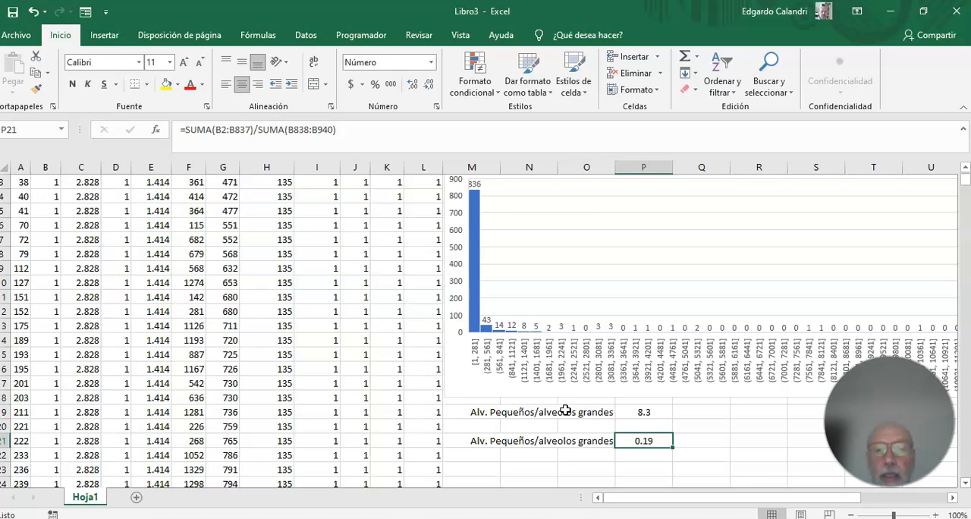
pyautogui.scroll(1, 565, 410)
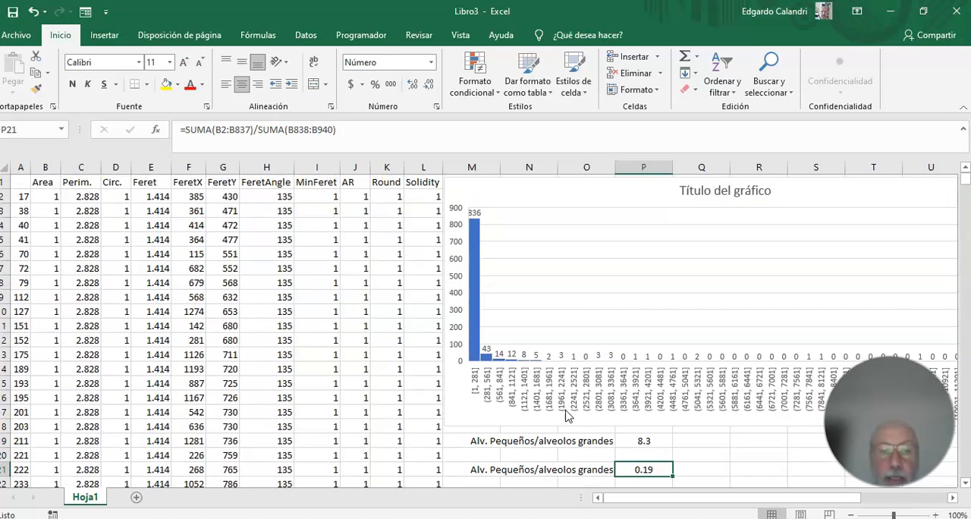